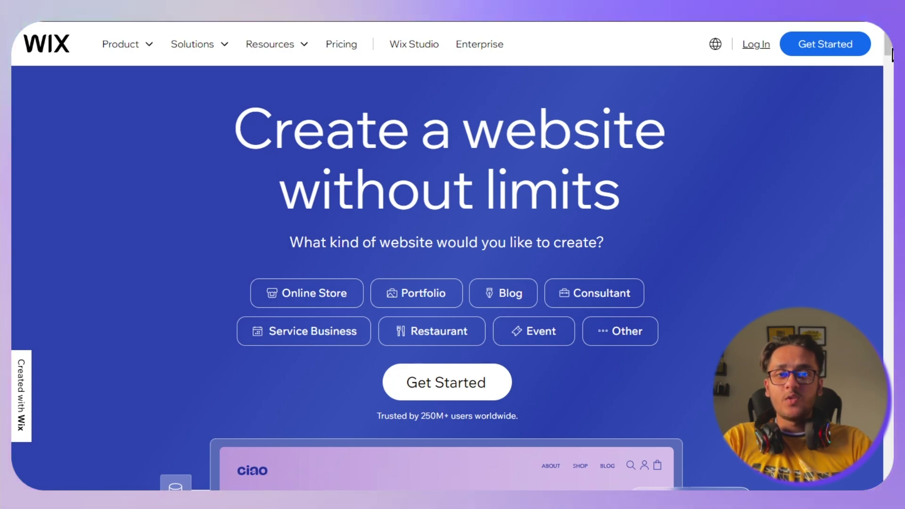
Begin signing up for a new Wix account, continuing with Google
{"action": "scroll", "coordinate": [886, 57], "scroll_direction": "down", "scroll_amount": 5}
{"action": "scroll", "coordinate": [881, 59], "scroll_direction": "up", "scroll_amount": 5}
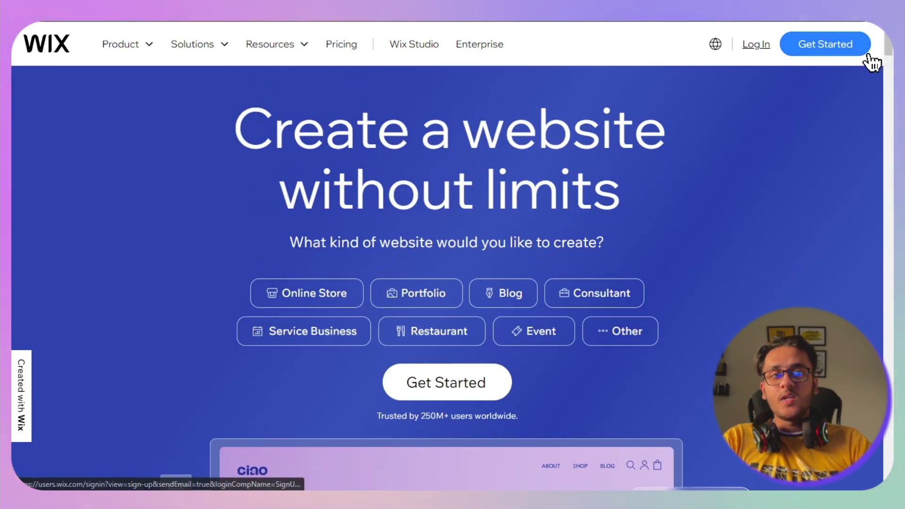
{"action": "left_click", "coordinate": [829, 49]}
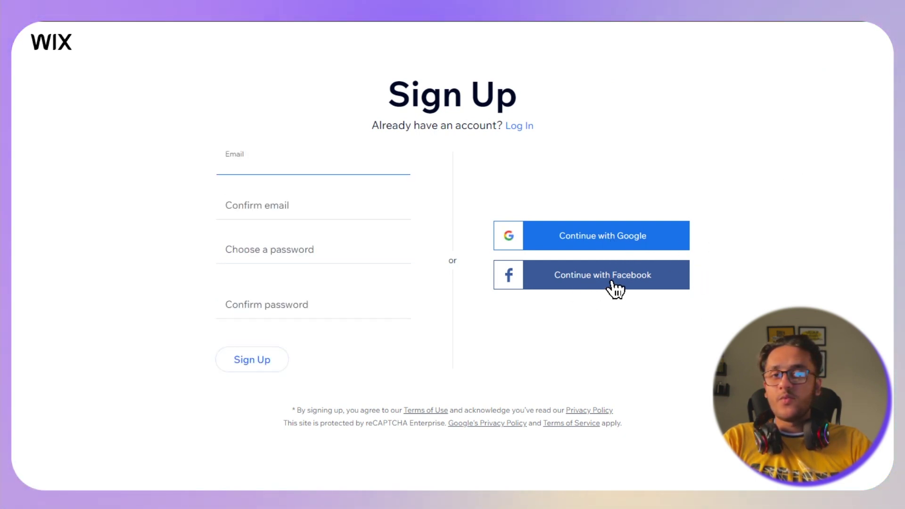
{"action": "left_click", "coordinate": [584, 240]}
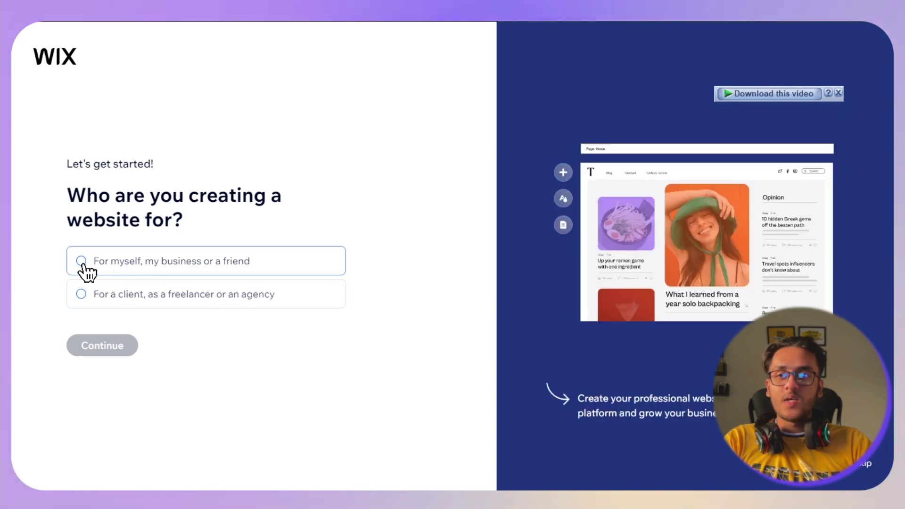
Choose to create the website for myself, my business or a friend, and set it up without AI
{"action": "left_click", "coordinate": [82, 262]}
{"action": "left_click", "coordinate": [107, 347]}
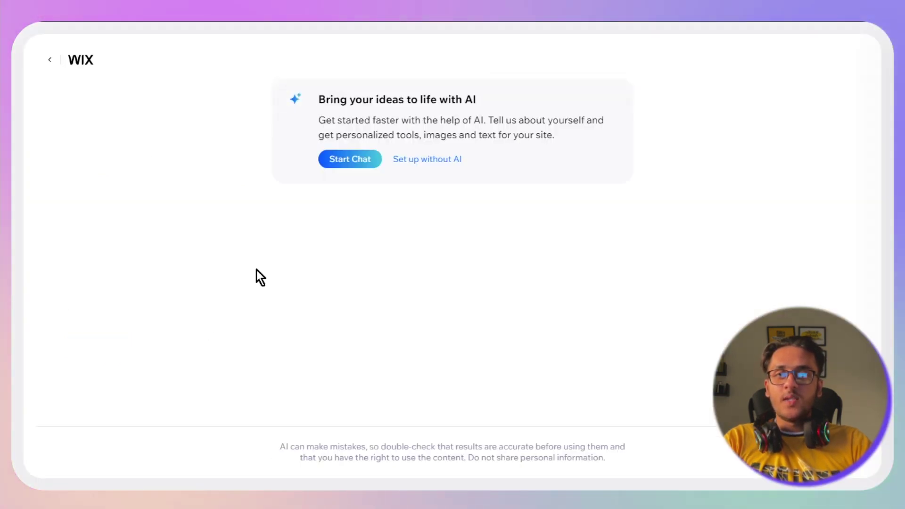
{"action": "left_click_drag", "start_coordinate": [319, 94], "coordinate": [504, 105]}
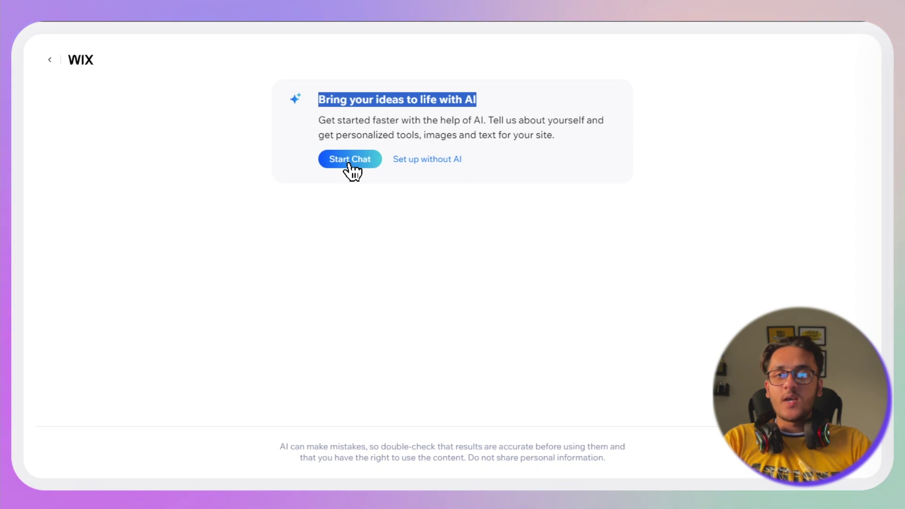
{"action": "left_click", "coordinate": [336, 233]}
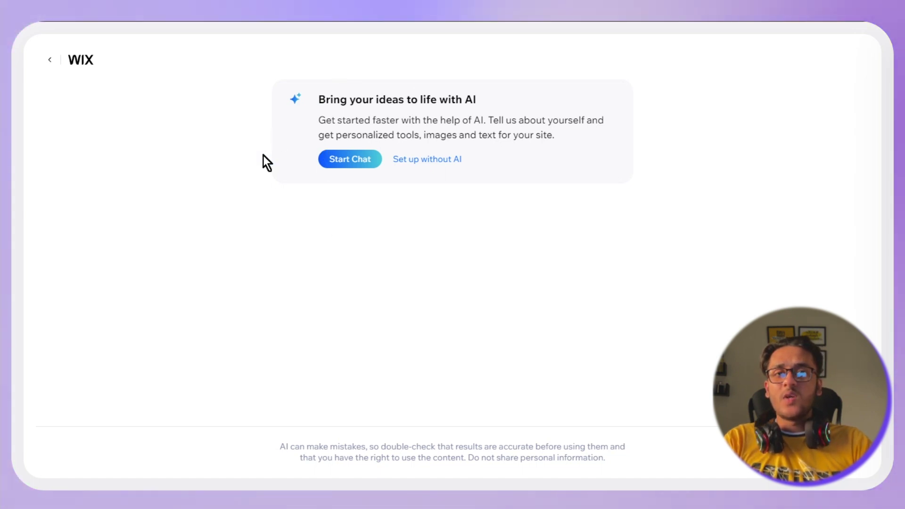
{"action": "left_click", "coordinate": [423, 162]}
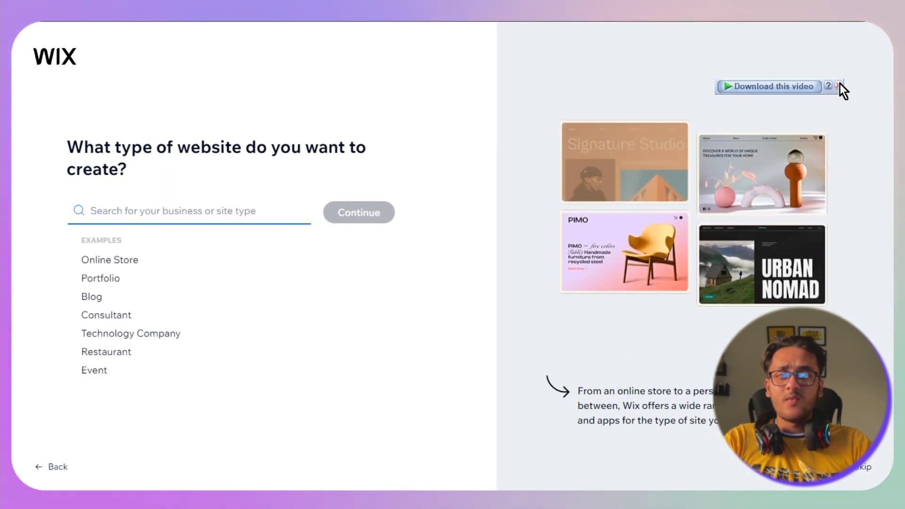
Dismiss the video download overlay and set the website type to Online Store
{"action": "left_click", "coordinate": [837, 85]}
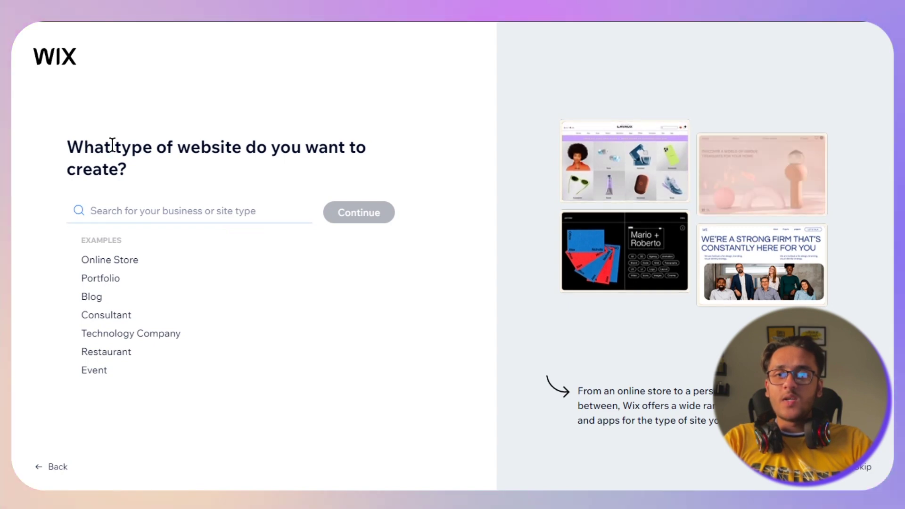
{"action": "left_click_drag", "start_coordinate": [113, 146], "coordinate": [256, 146]}
{"action": "left_click", "coordinate": [267, 170]}
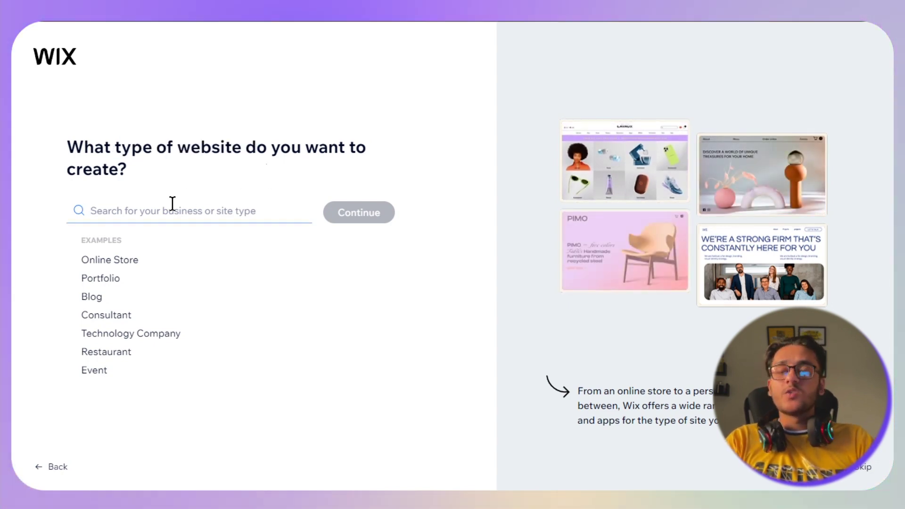
{"action": "left_click", "coordinate": [119, 261]}
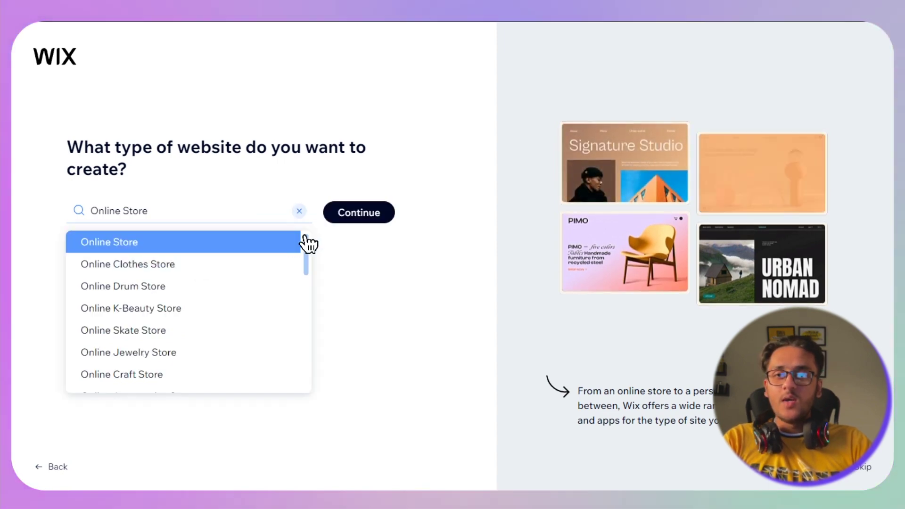
{"action": "left_click", "coordinate": [377, 216]}
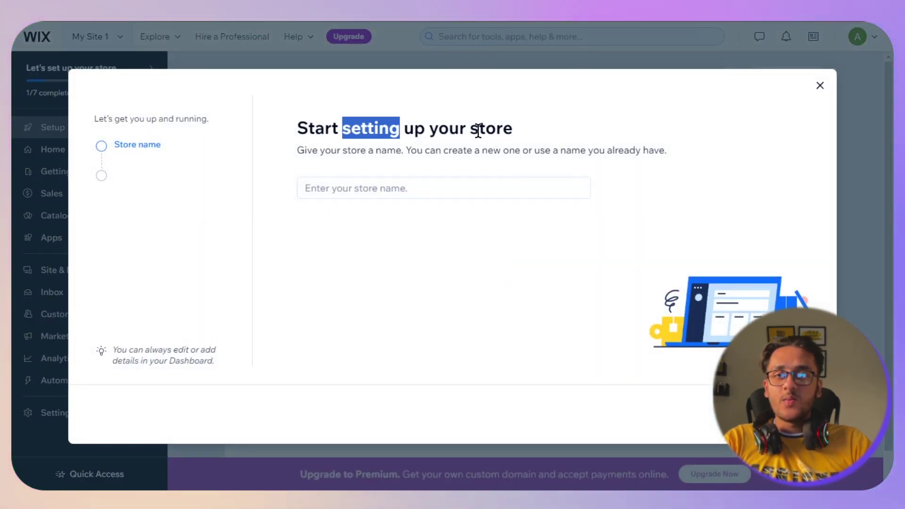
Name the store Lat Jackets and submit the name
{"action": "left_click", "coordinate": [464, 190]}
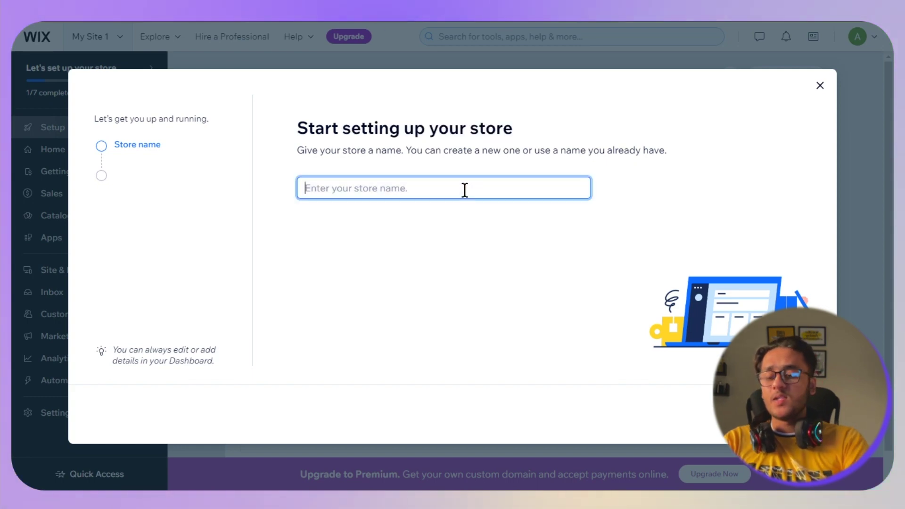
{"action": "type", "text": "L"}
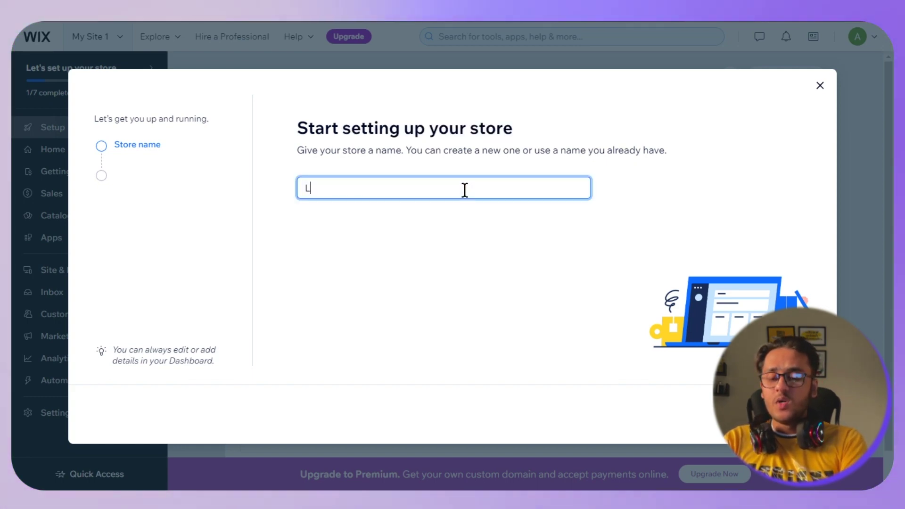
{"action": "type", "text": "at K"}
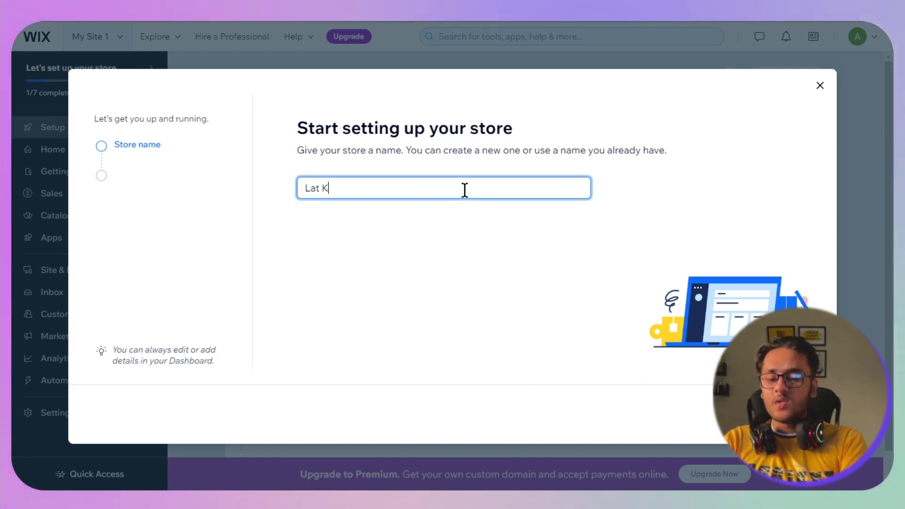
{"action": "key", "text": "BackSpace"}
{"action": "key", "text": "BackSpace"}
{"action": "type", "text": "Jackets"}
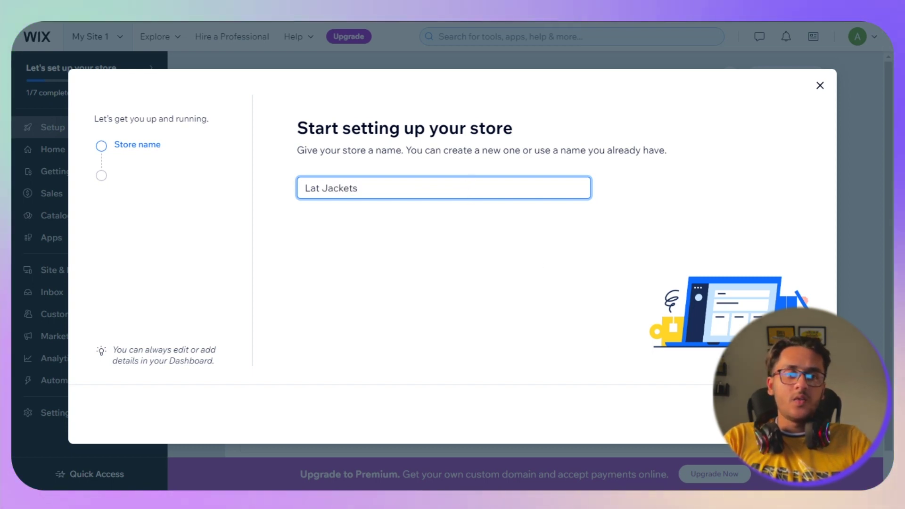
{"action": "key", "text": "Return"}
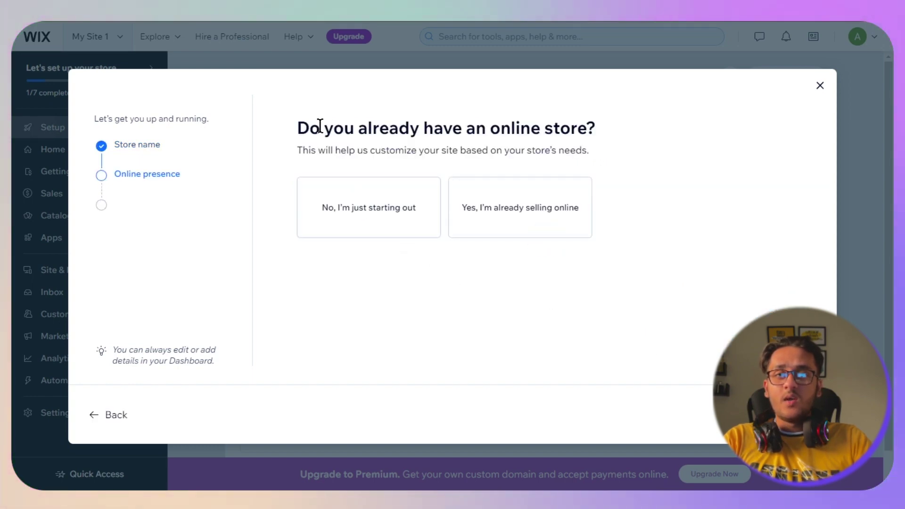
Finish the store questionnaire as just starting out, with Online store as the sales channel, and continue to the dashboard
{"action": "left_click_drag", "start_coordinate": [320, 127], "coordinate": [613, 132]}
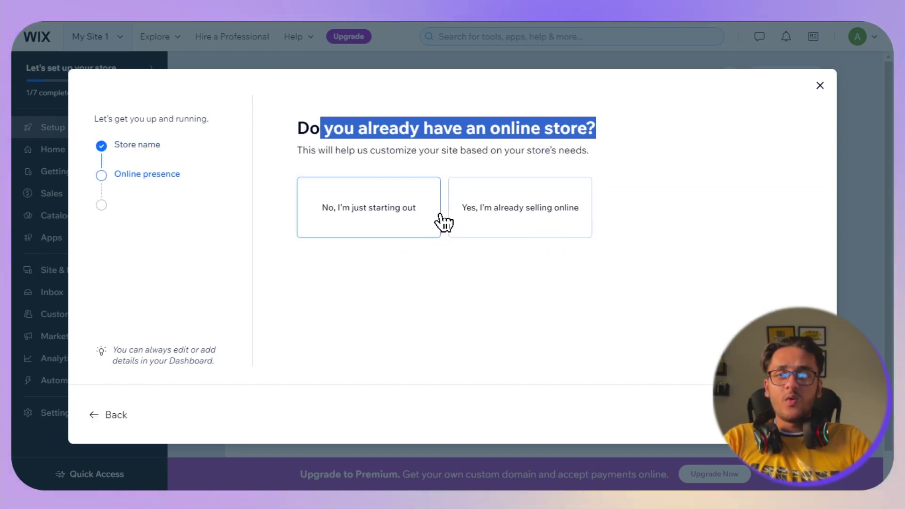
{"action": "left_click", "coordinate": [378, 213]}
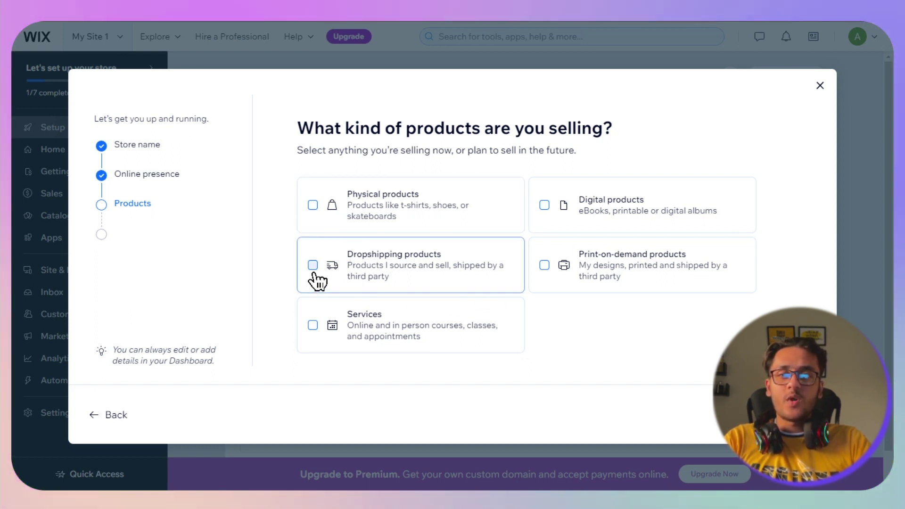
{"action": "left_click", "coordinate": [796, 414]}
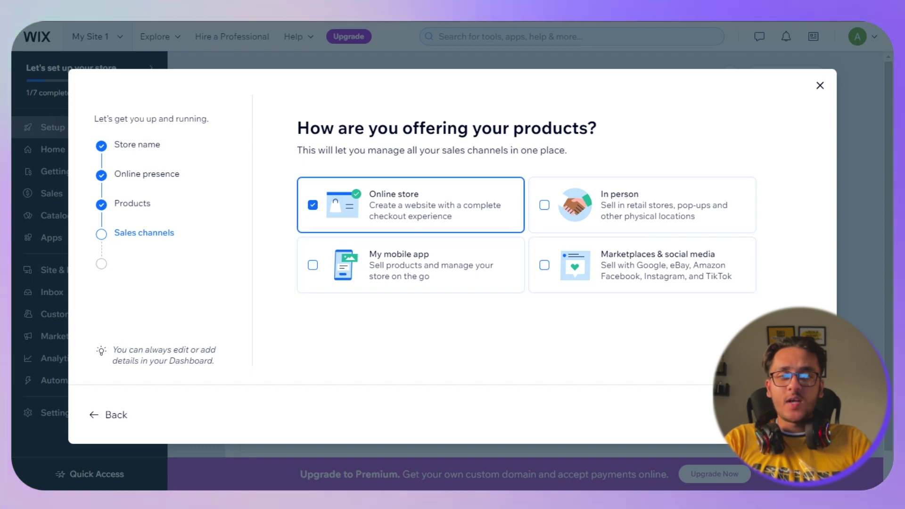
{"action": "left_click", "coordinate": [797, 415]}
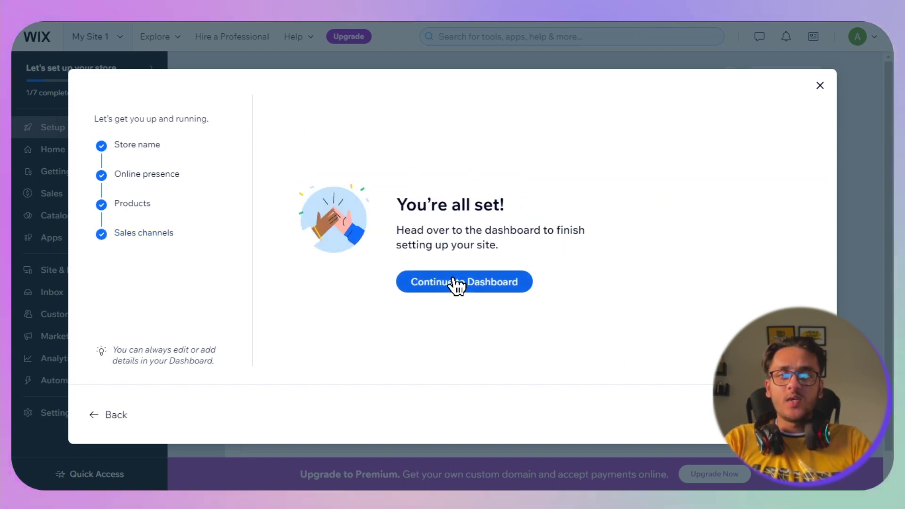
{"action": "left_click", "coordinate": [450, 283]}
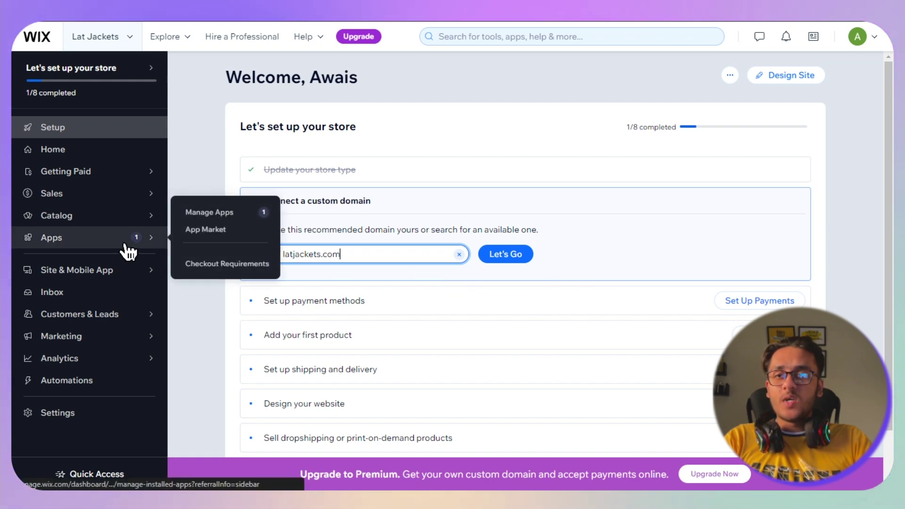
Open the dashboard's Home page and review the site's plan, domain and business email details
{"action": "mouse_move", "coordinate": [143, 286]}
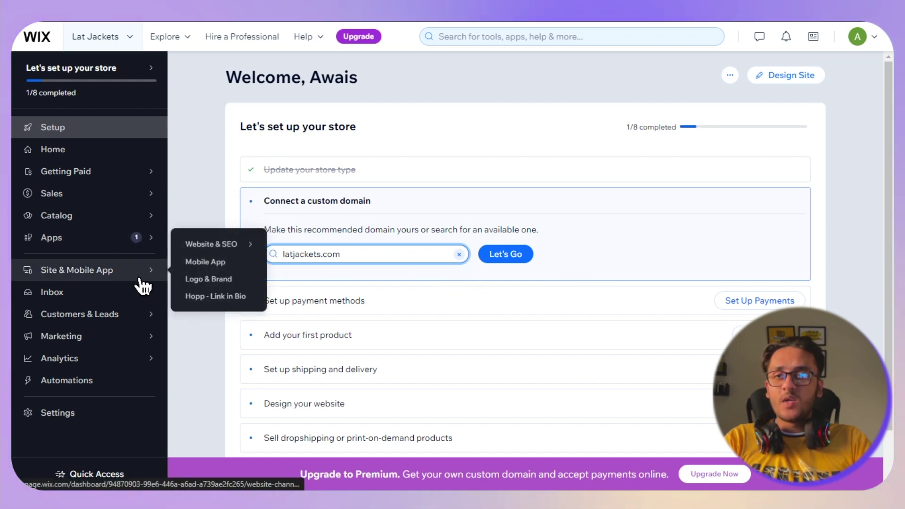
{"action": "left_click", "coordinate": [57, 151]}
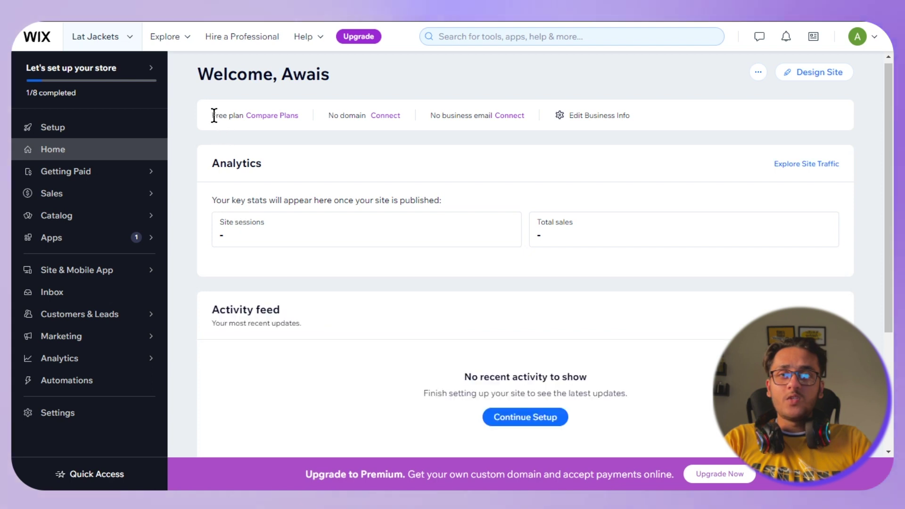
{"action": "left_click_drag", "start_coordinate": [216, 115], "coordinate": [242, 115]}
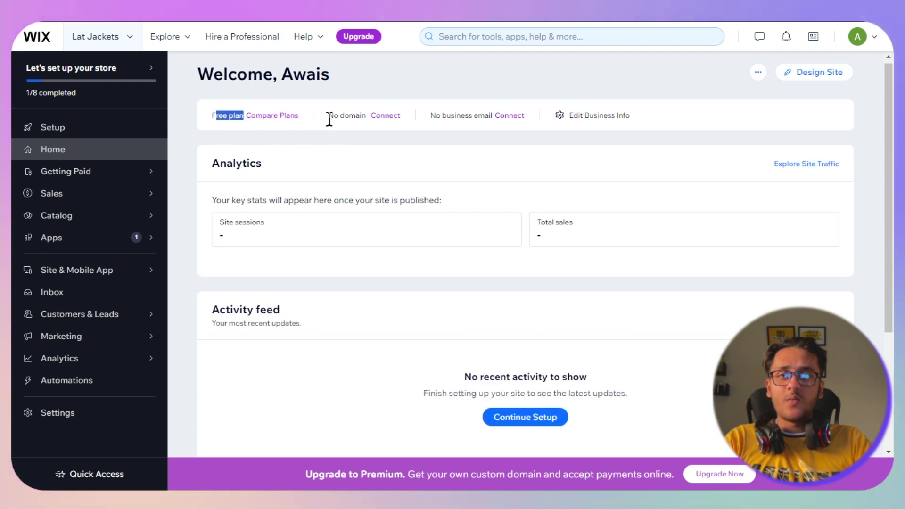
{"action": "left_click", "coordinate": [372, 134]}
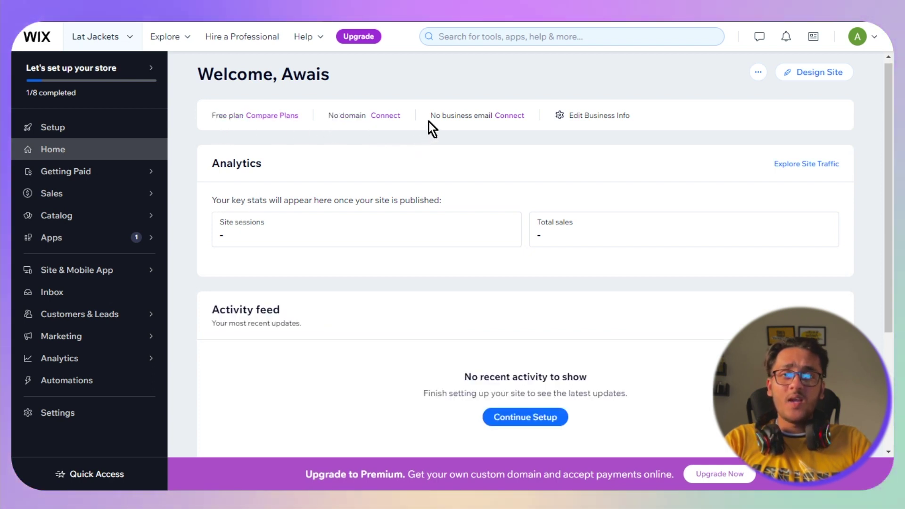
{"action": "left_click", "coordinate": [475, 130]}
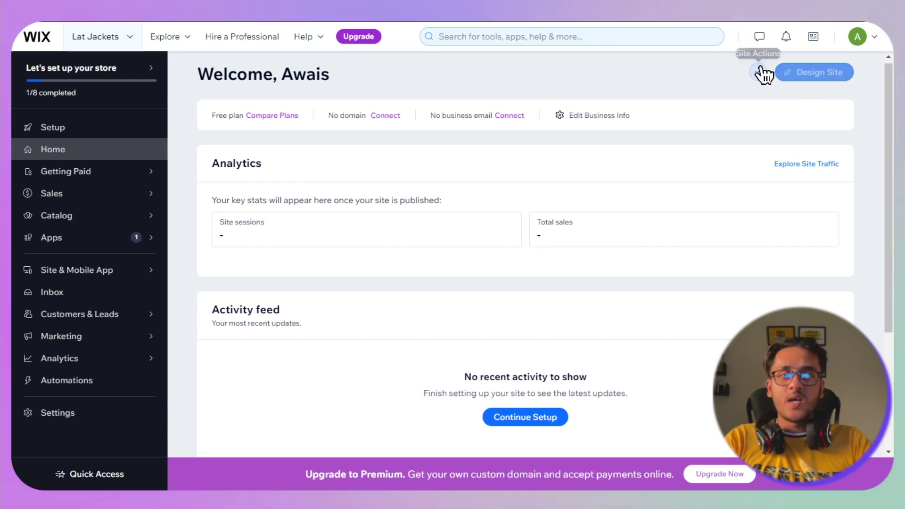
Start designing the site by choosing to customize a template and open the template gallery
{"action": "left_click", "coordinate": [820, 76]}
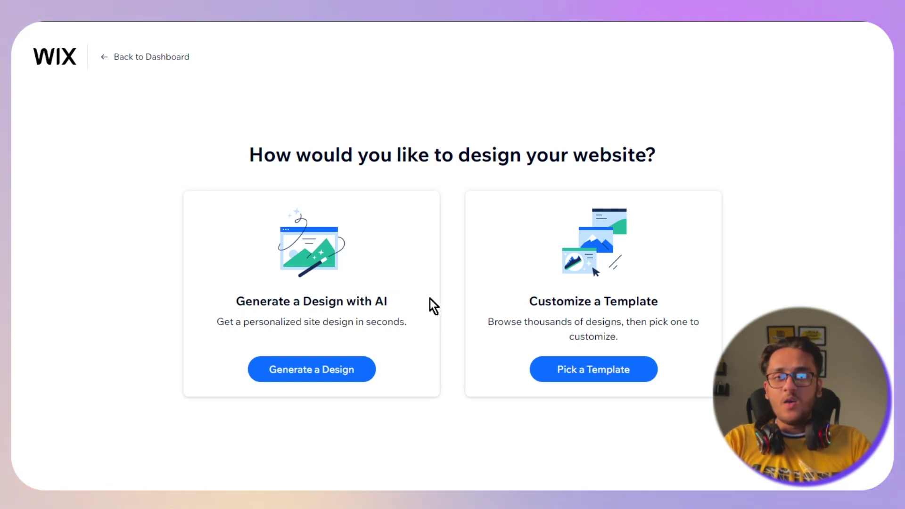
{"action": "left_click_drag", "start_coordinate": [530, 302], "coordinate": [591, 301]}
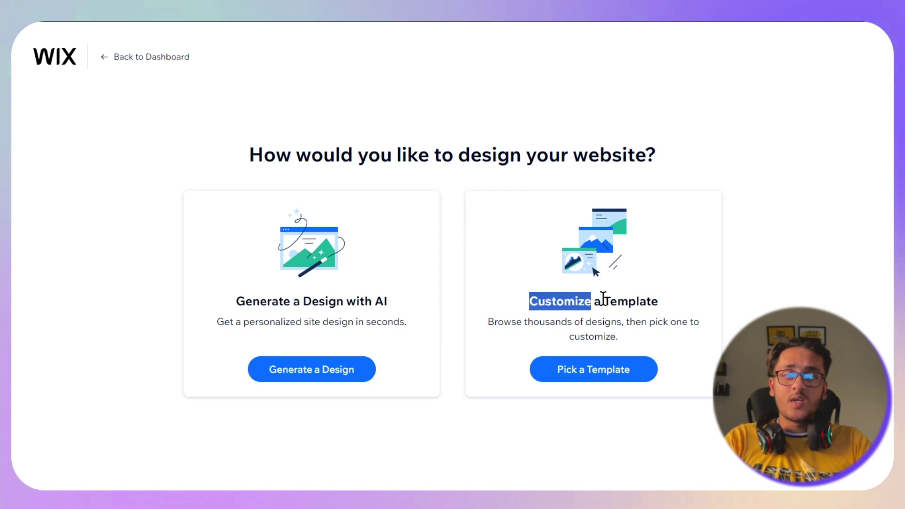
{"action": "left_click", "coordinate": [652, 333]}
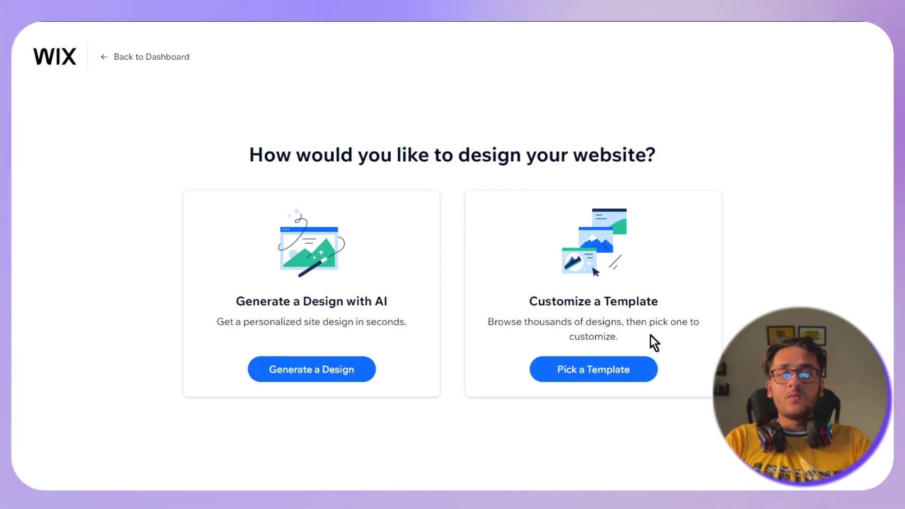
{"action": "left_click", "coordinate": [595, 372]}
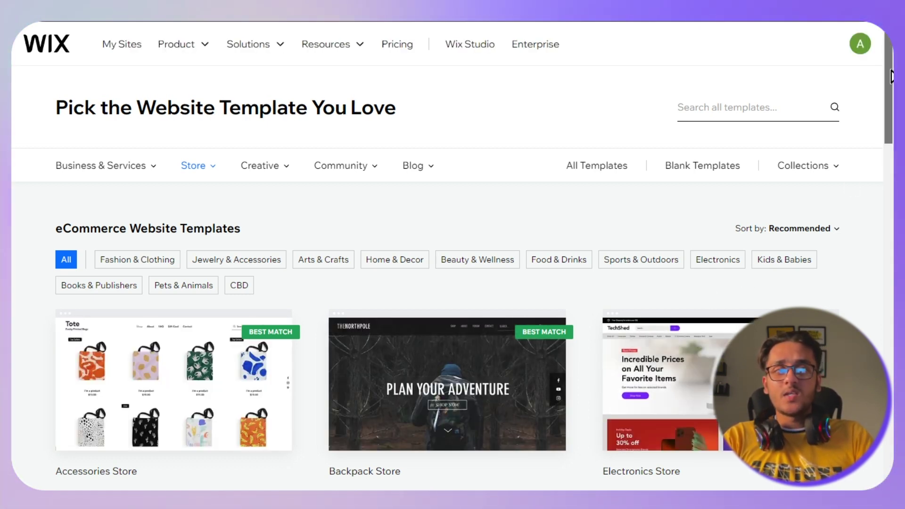
Browse the eCommerce website templates on the first and second pages of the gallery
{"action": "left_click_drag", "start_coordinate": [891, 76], "coordinate": [891, 83]}
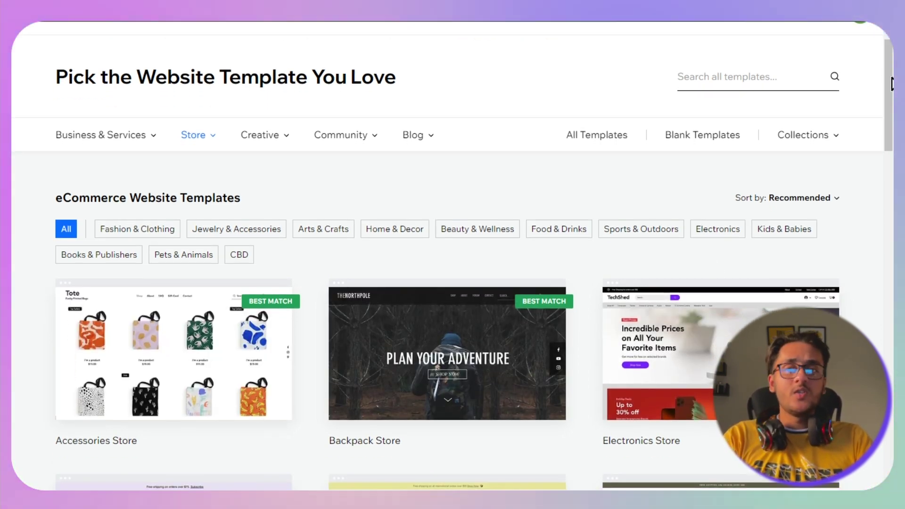
{"action": "left_click_drag", "start_coordinate": [891, 83], "coordinate": [855, 318]}
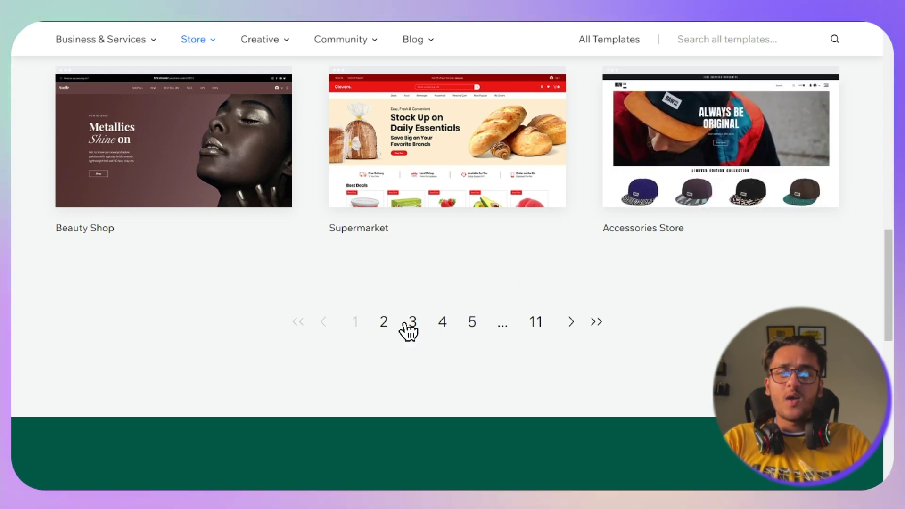
{"action": "left_click", "coordinate": [385, 322]}
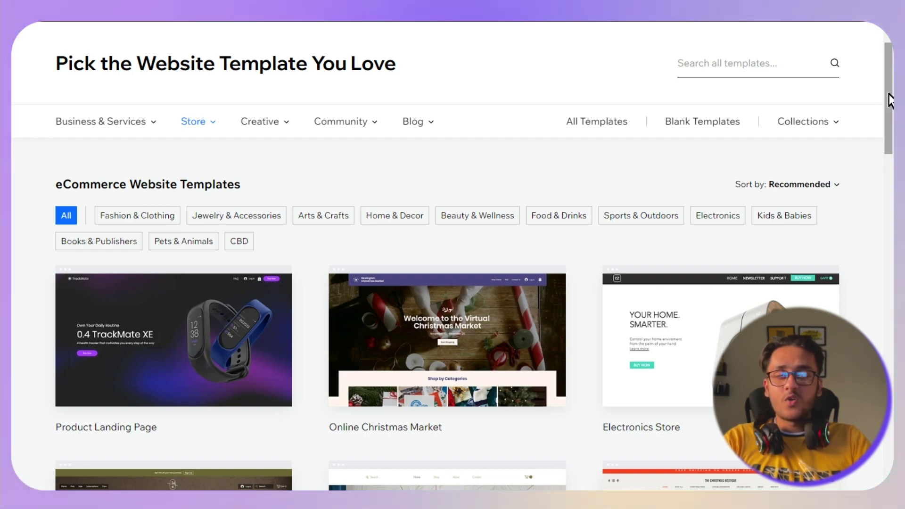
{"action": "scroll", "coordinate": [890, 101], "scroll_direction": "down", "scroll_amount": 3}
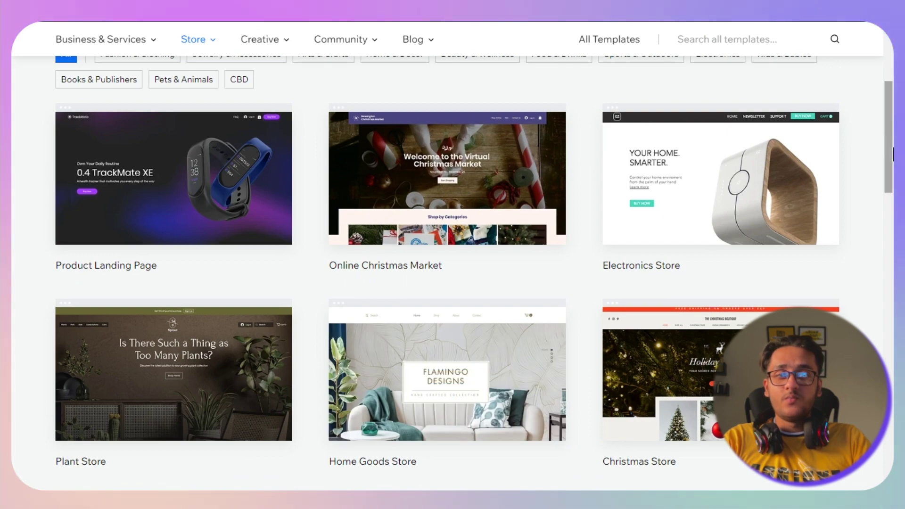
{"action": "left_click_drag", "start_coordinate": [892, 155], "coordinate": [892, 232]}
{"action": "left_click_drag", "start_coordinate": [342, 291], "coordinate": [440, 292]}
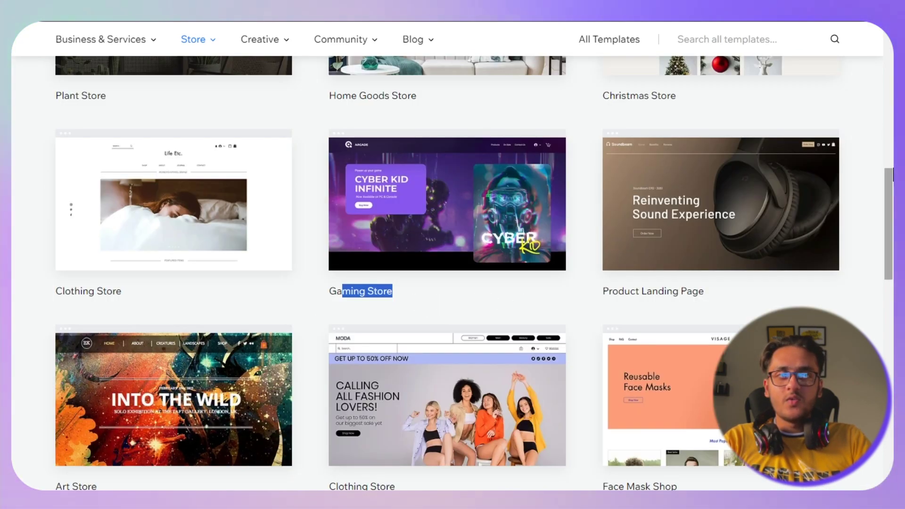
Search all website templates for clothing
{"action": "left_click_drag", "start_coordinate": [891, 207], "coordinate": [892, 94]}
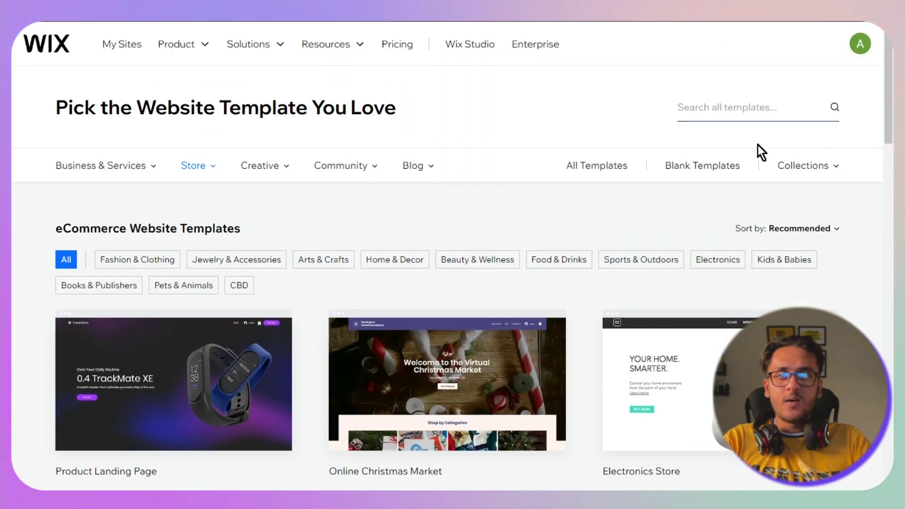
{"action": "left_click", "coordinate": [740, 118]}
{"action": "type", "text": "c"}
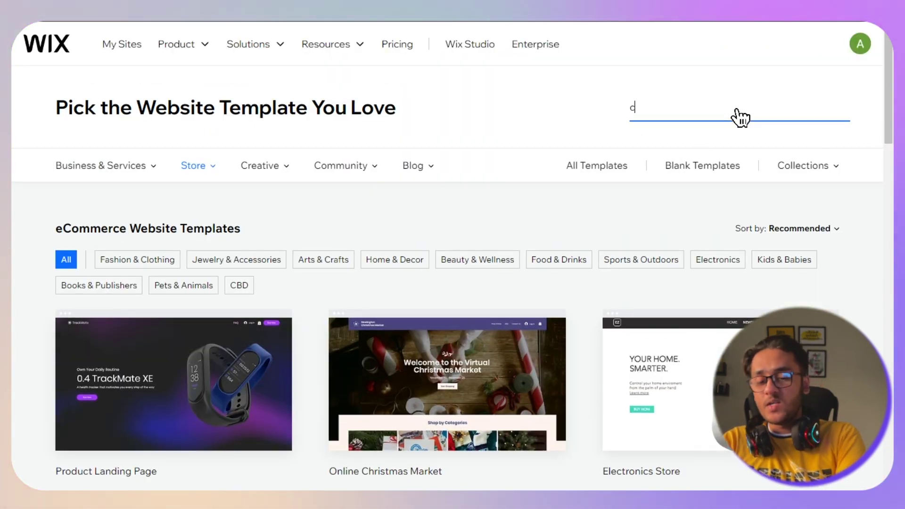
{"action": "type", "text": "lothing"}
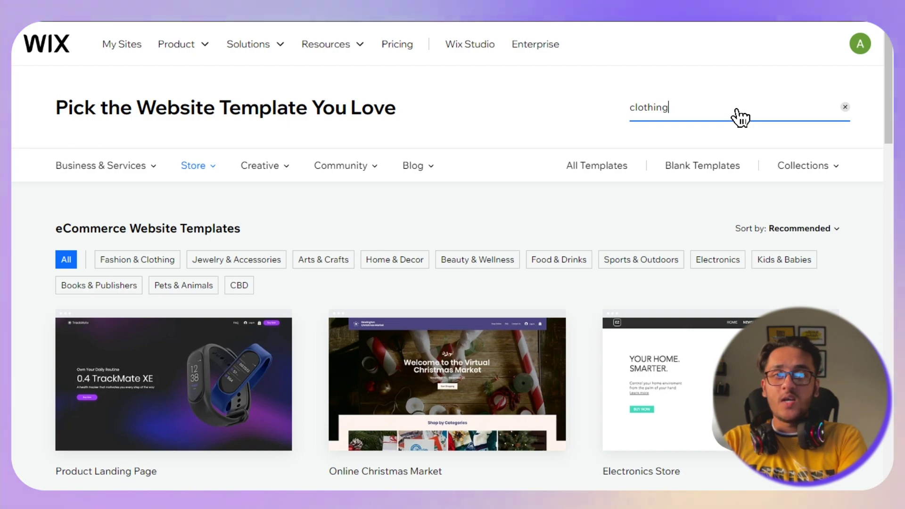
{"action": "key", "text": "Return"}
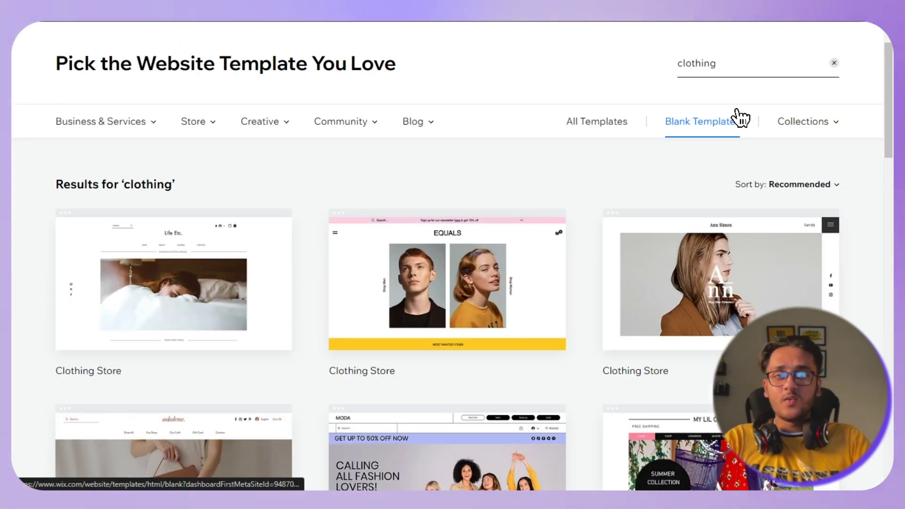
Preview the third Clothing Store template, the one showing a woman in a brown blazer, and look through its home page
{"action": "scroll", "coordinate": [890, 91], "scroll_direction": "down", "scroll_amount": 1}
{"action": "mouse_move", "coordinate": [892, 91]}
{"action": "left_mouse_down"}
{"action": "mouse_move", "coordinate": [877, 199]}
{"action": "mouse_move", "coordinate": [883, 293]}
{"action": "mouse_move", "coordinate": [892, 102]}
{"action": "left_mouse_up"}
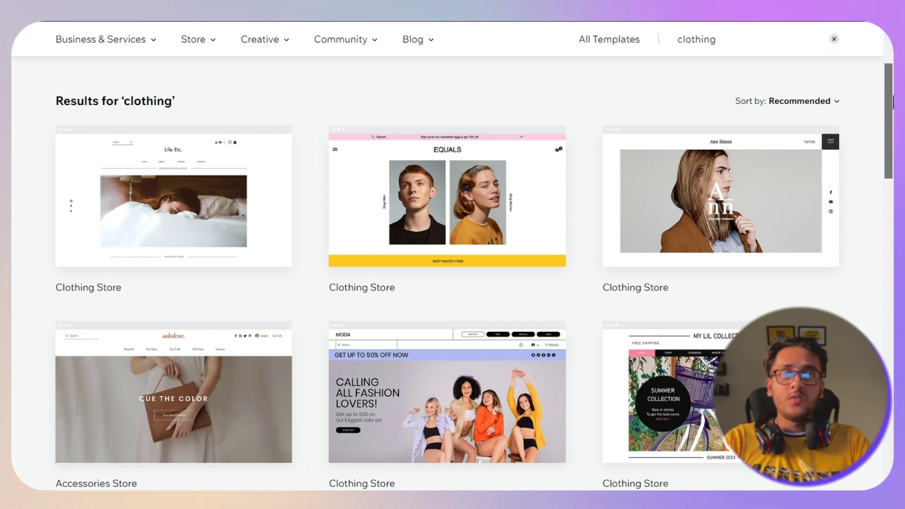
{"action": "left_click_drag", "start_coordinate": [892, 102], "coordinate": [893, 98]}
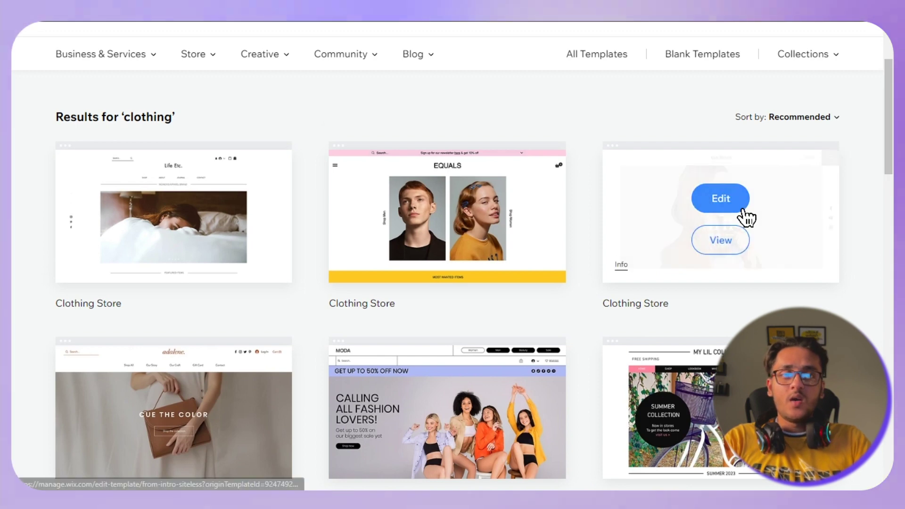
{"action": "mouse_move", "coordinate": [701, 213]}
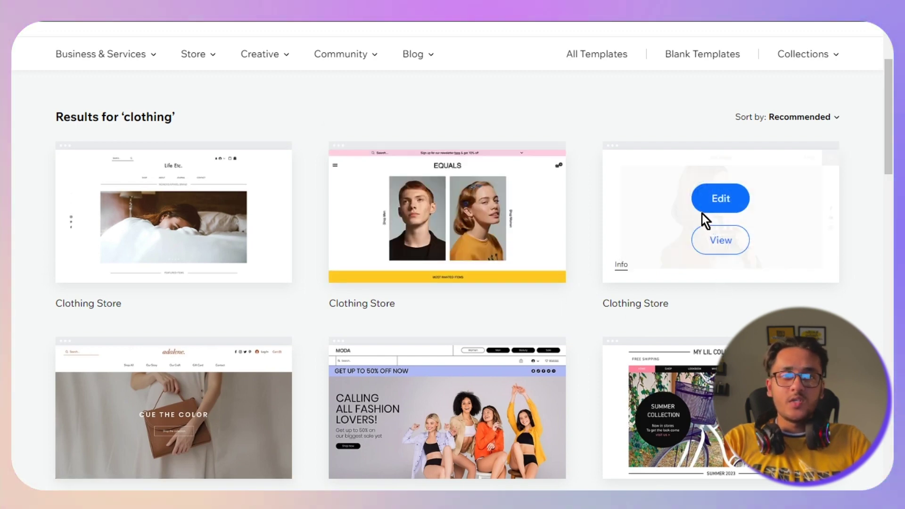
{"action": "left_click", "coordinate": [717, 238]}
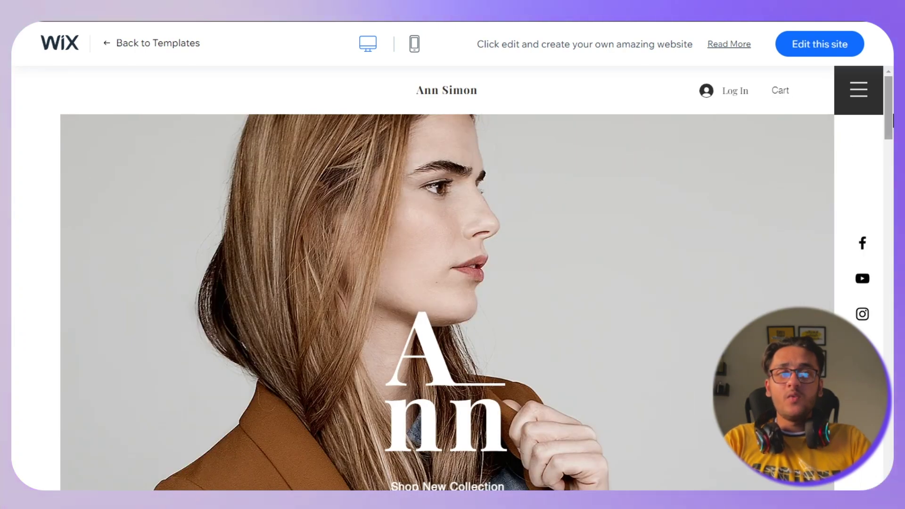
{"action": "scroll", "coordinate": [892, 117], "scroll_direction": "down", "scroll_amount": 6}
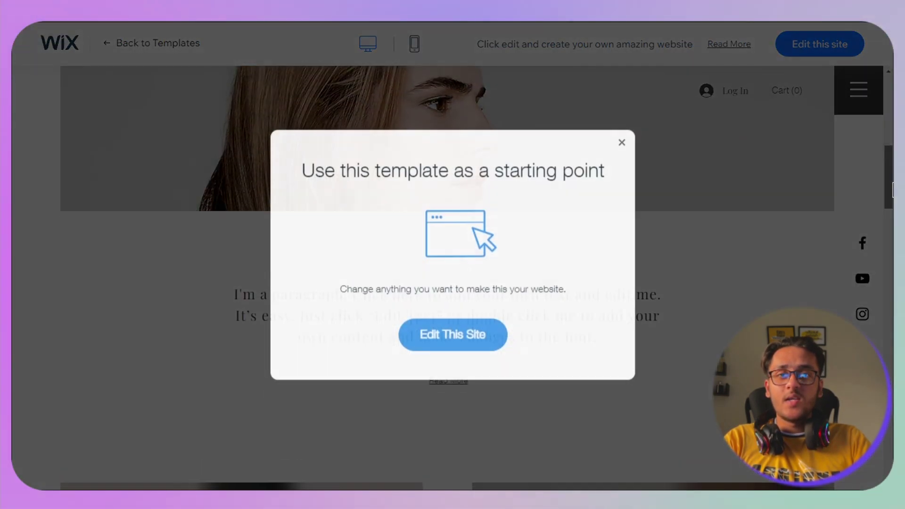
{"action": "left_click", "coordinate": [622, 143]}
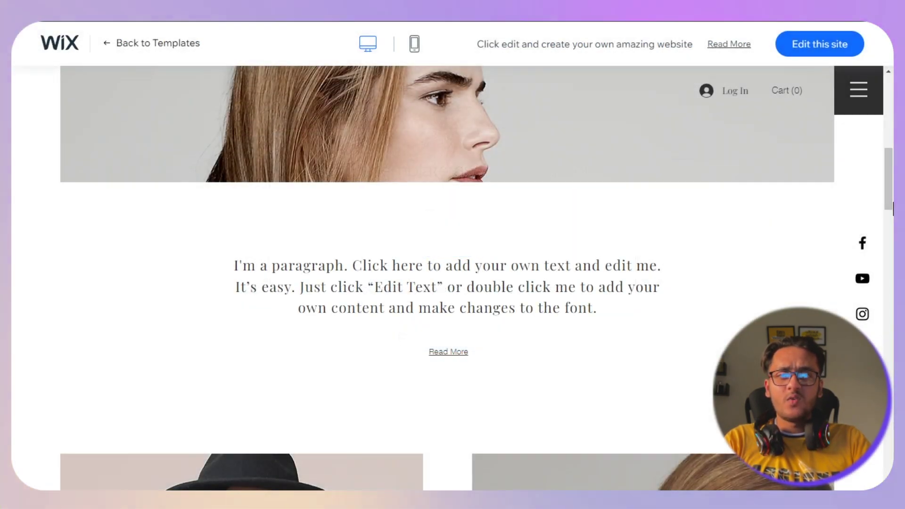
{"action": "left_click_drag", "start_coordinate": [885, 181], "coordinate": [892, 84]}
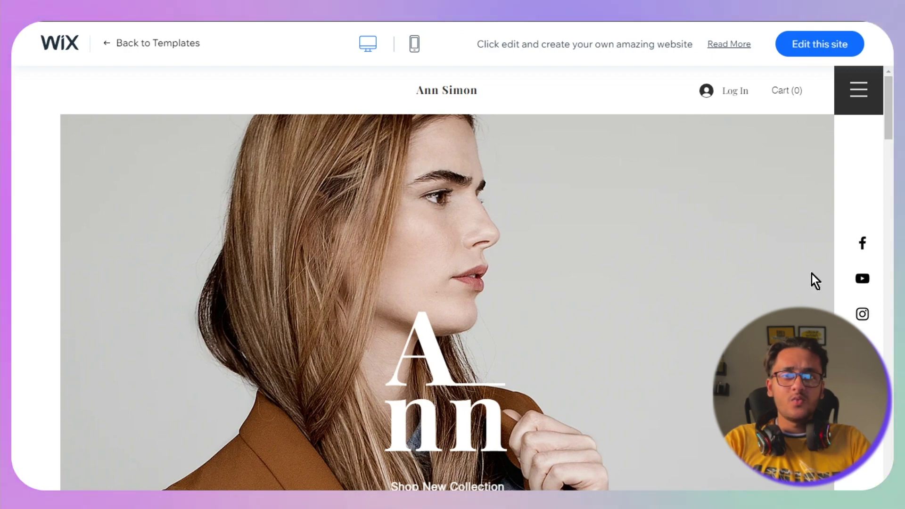
Return to the clothing results, start editing the site with the Life Etc. Clothing Store template, and dismiss the AI site content form
{"action": "key", "text": "alt+Left"}
{"action": "scroll", "coordinate": [156, 246], "scroll_direction": "down", "scroll_amount": 3}
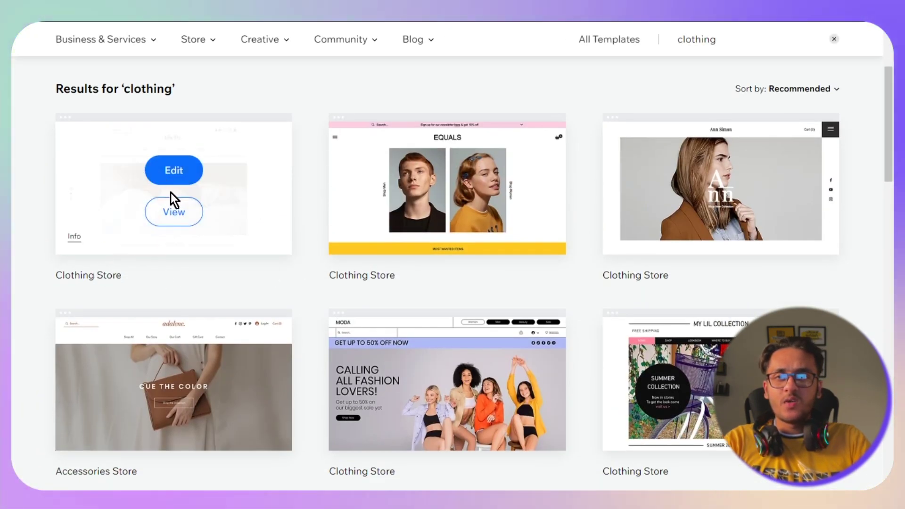
{"action": "left_click", "coordinate": [177, 212]}
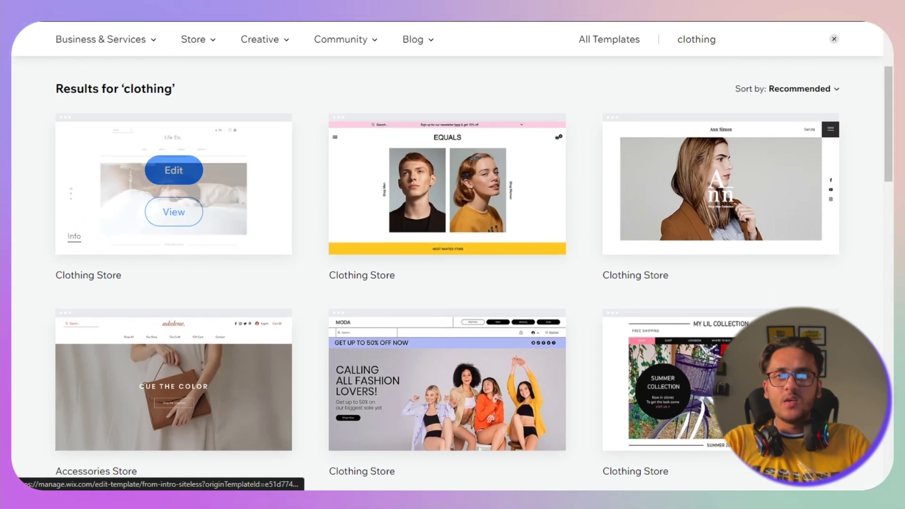
{"action": "left_click_drag", "start_coordinate": [892, 160], "coordinate": [891, 386]}
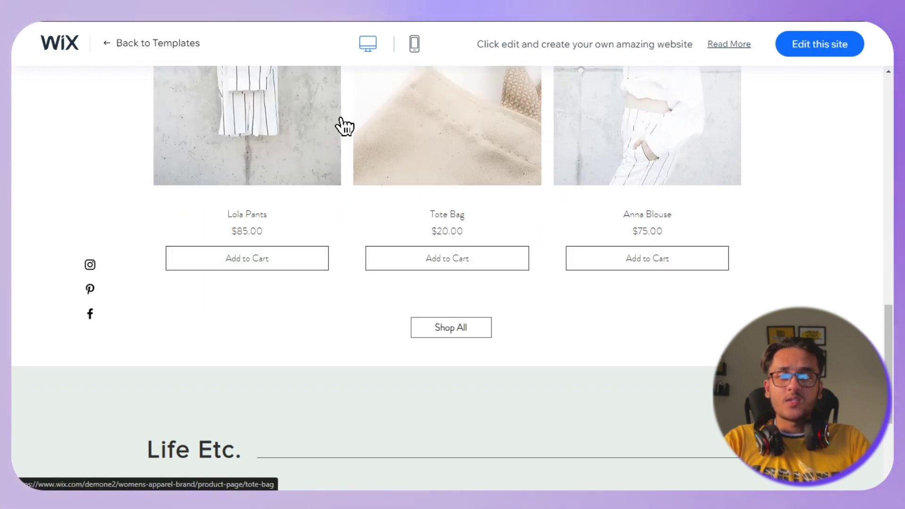
{"action": "scroll", "coordinate": [888, 337], "scroll_direction": "up", "scroll_amount": 1}
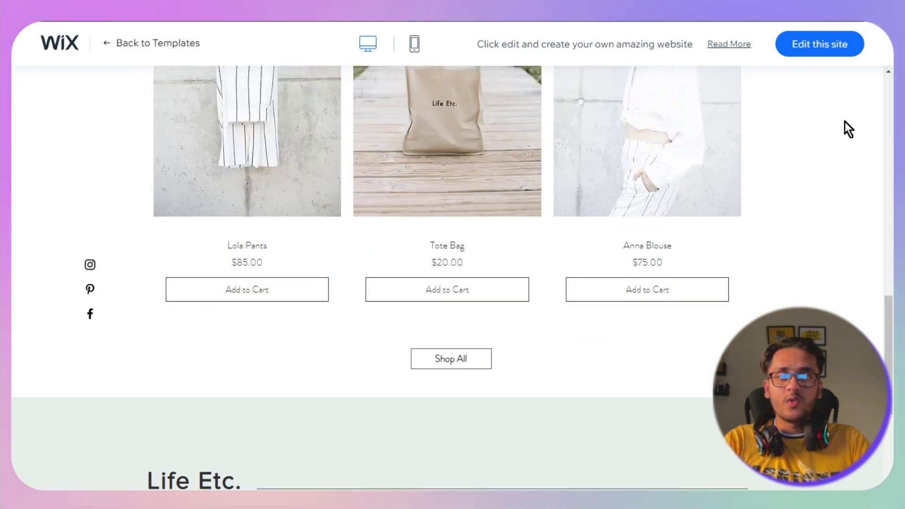
{"action": "left_click", "coordinate": [822, 45]}
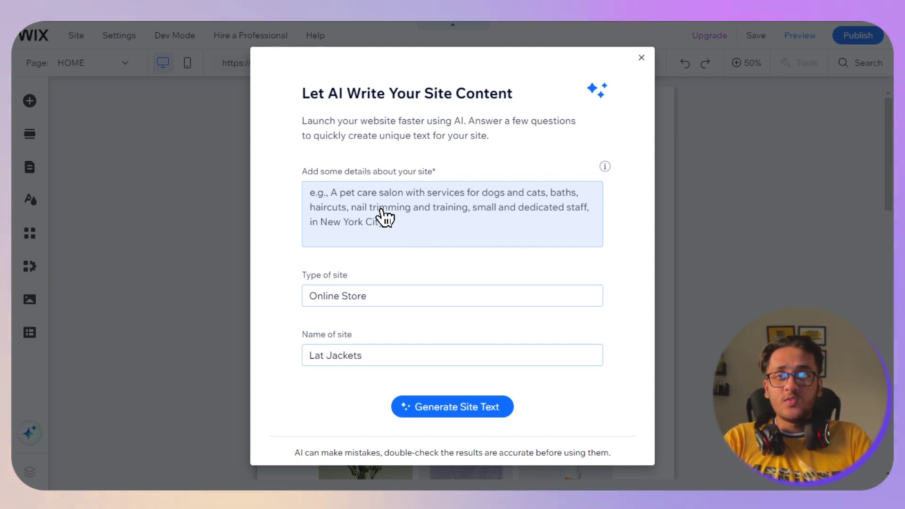
{"action": "left_click", "coordinate": [642, 58]}
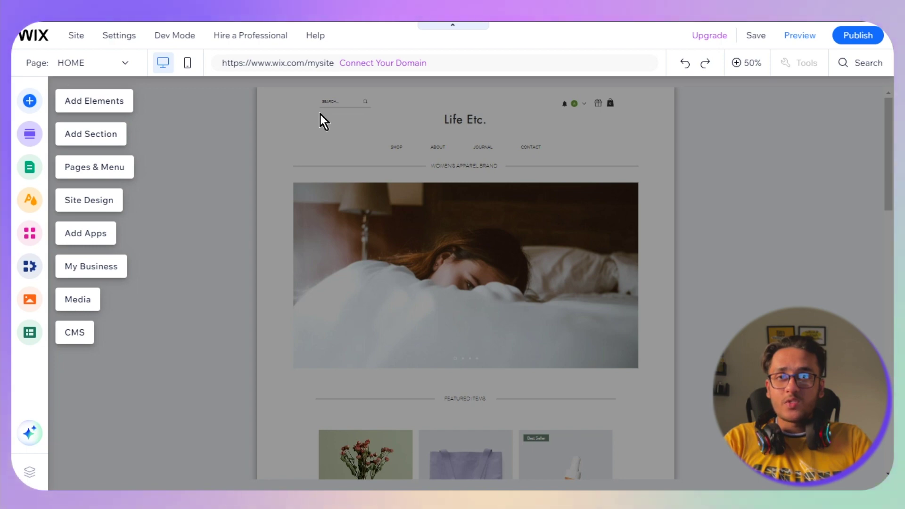
Delete the Life Etc. title text from the header and add a custom logo element in its place
{"action": "left_click", "coordinate": [447, 143]}
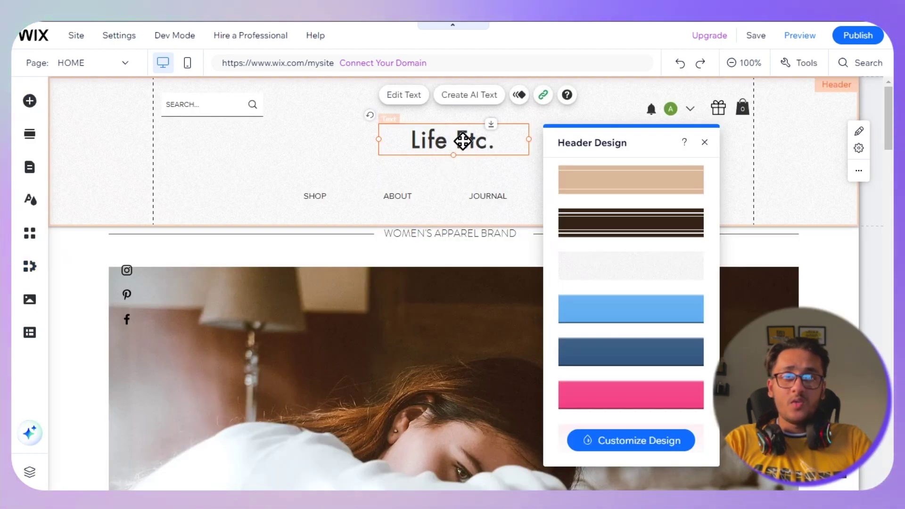
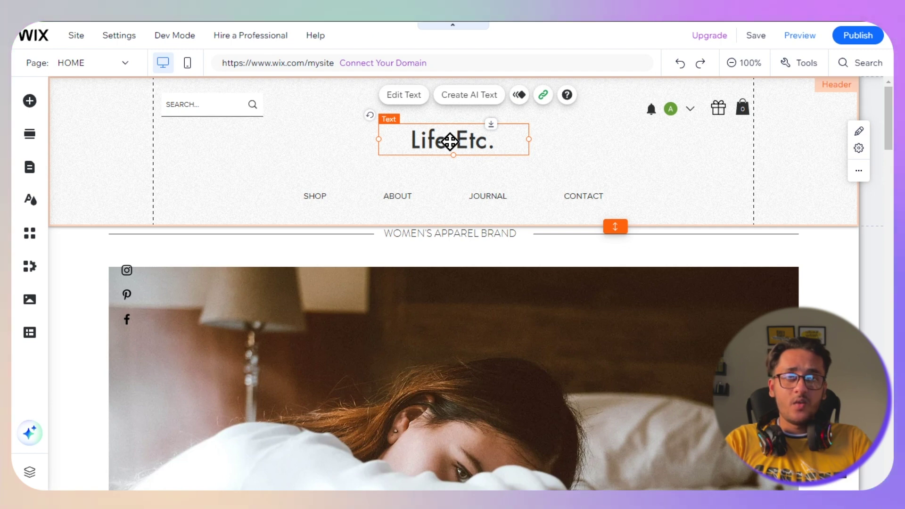
{"action": "key", "text": "Delete"}
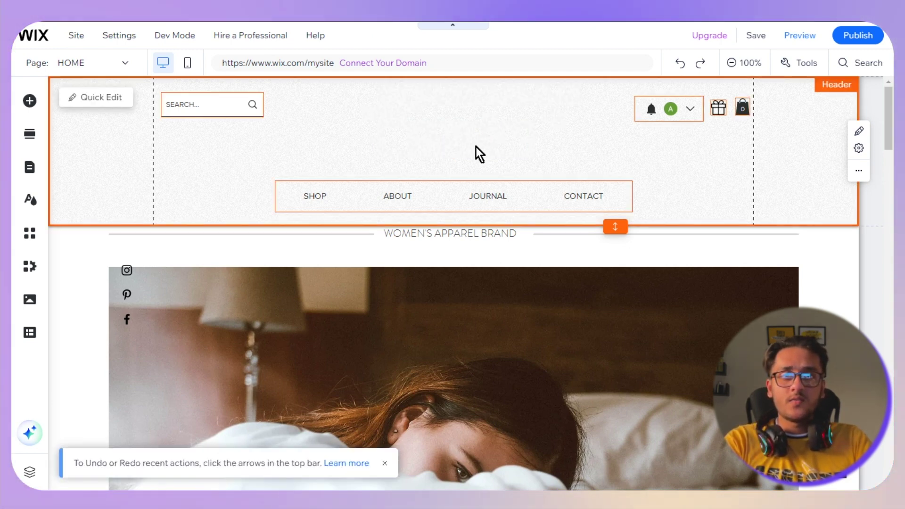
{"action": "left_click", "coordinate": [30, 101]}
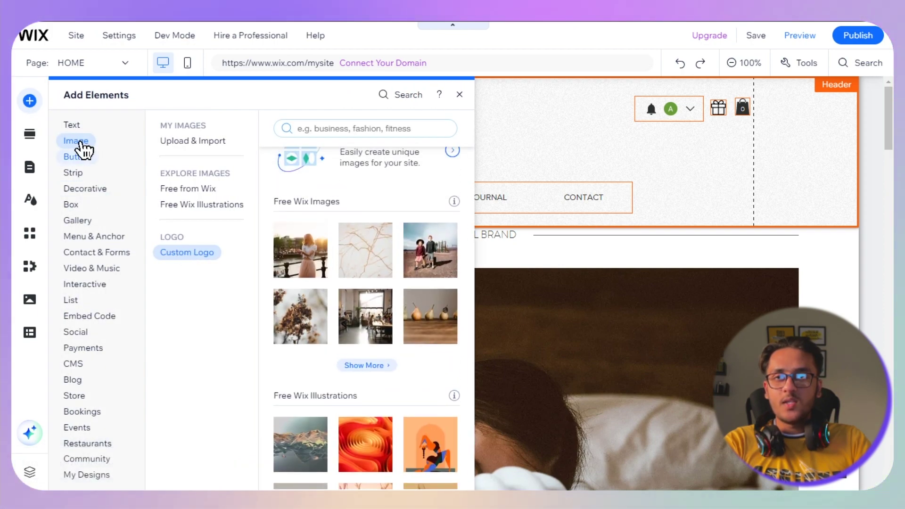
{"action": "mouse_move", "coordinate": [87, 153]}
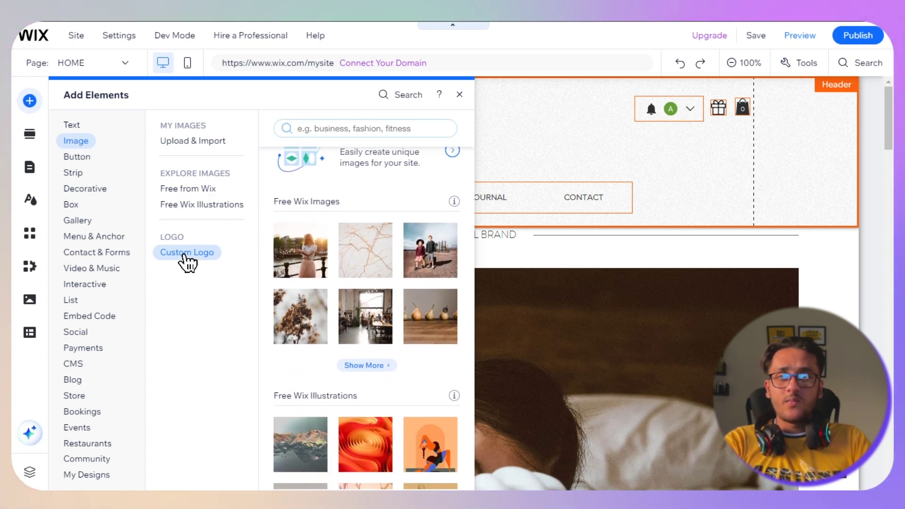
{"action": "left_click", "coordinate": [187, 262]}
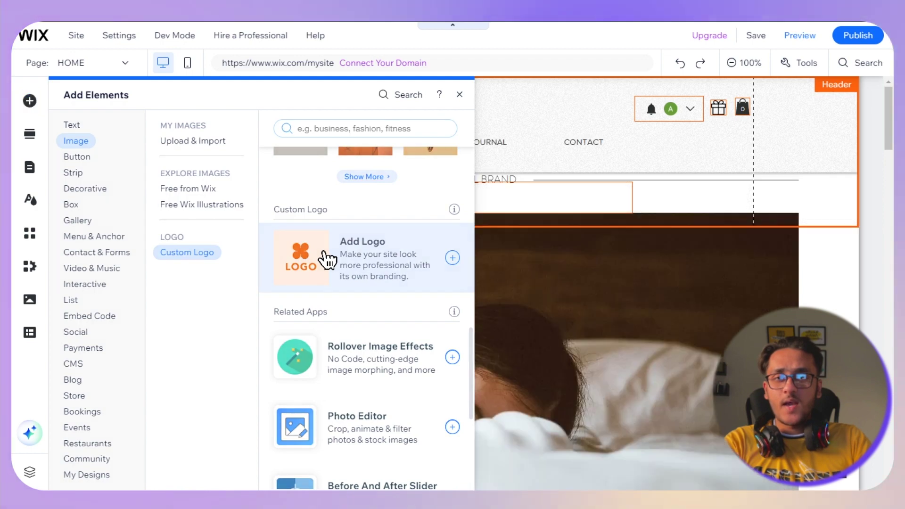
{"action": "left_click", "coordinate": [324, 259]}
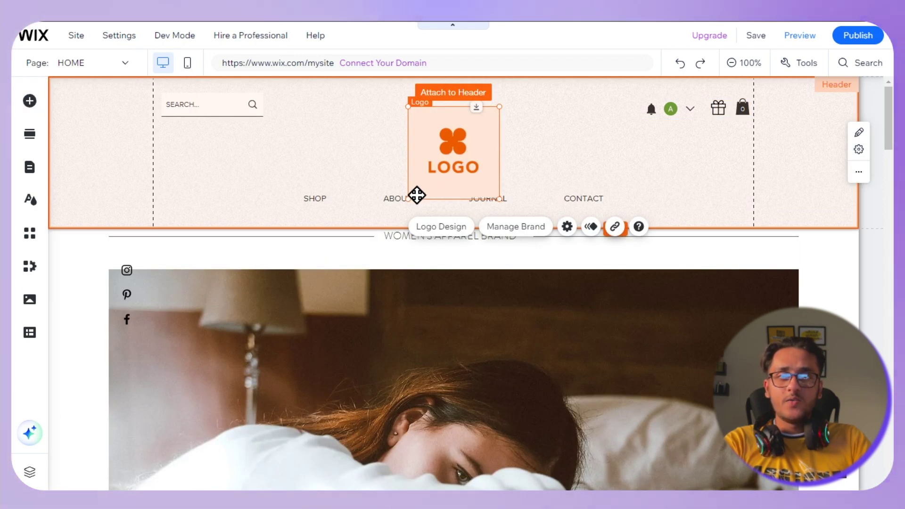
Shrink the logo placeholder slightly and centre it in the header above the menu
{"action": "mouse_move", "coordinate": [457, 172]}
{"action": "left_mouse_down"}
{"action": "mouse_move", "coordinate": [457, 158]}
{"action": "mouse_move", "coordinate": [460, 166]}
{"action": "left_mouse_up"}
{"action": "left_click_drag", "start_coordinate": [500, 93], "coordinate": [485, 108]}
{"action": "left_click_drag", "start_coordinate": [442, 147], "coordinate": [453, 159]}
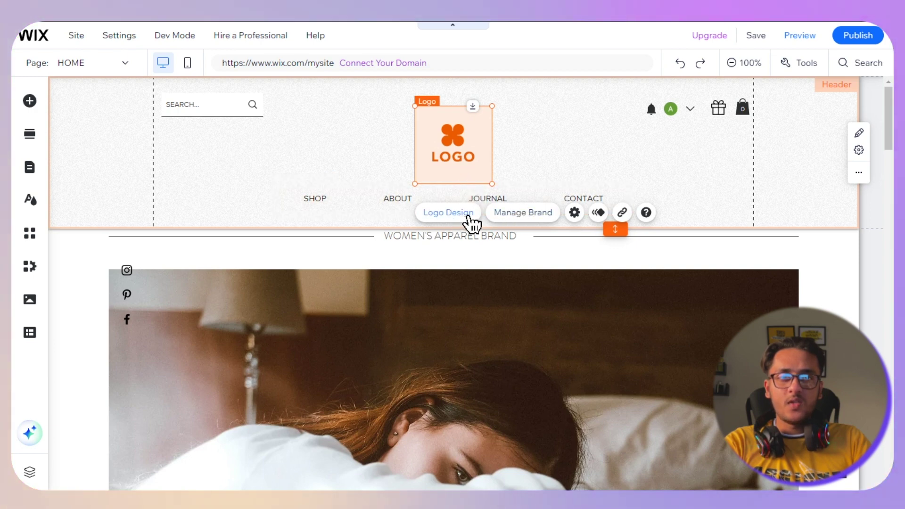
Start the logo maker, enter clothing as the business type, and continue through the style questions to the tagline question
{"action": "left_click", "coordinate": [498, 218]}
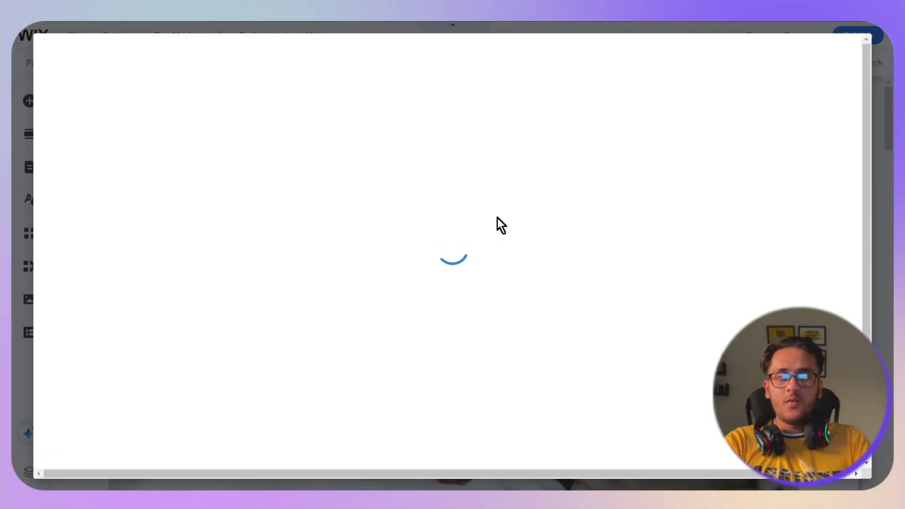
{"action": "left_click", "coordinate": [421, 215]}
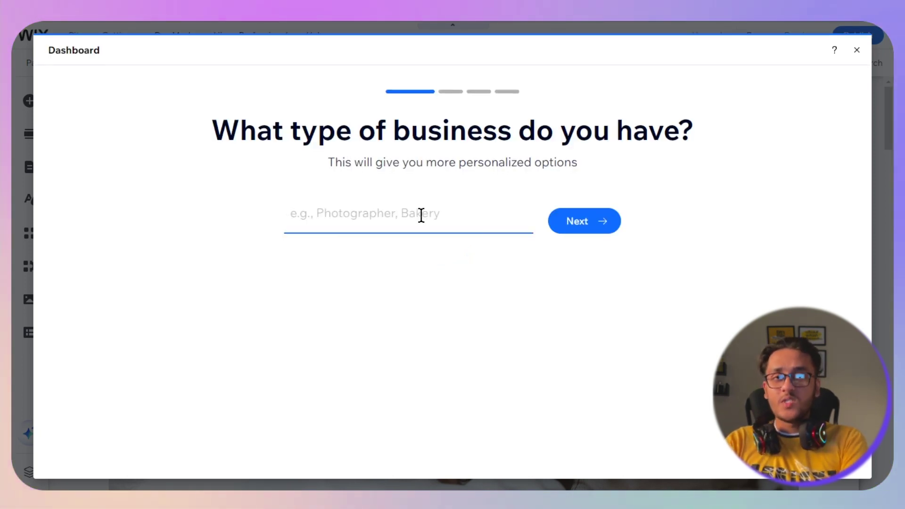
{"action": "type", "text": "clothing"}
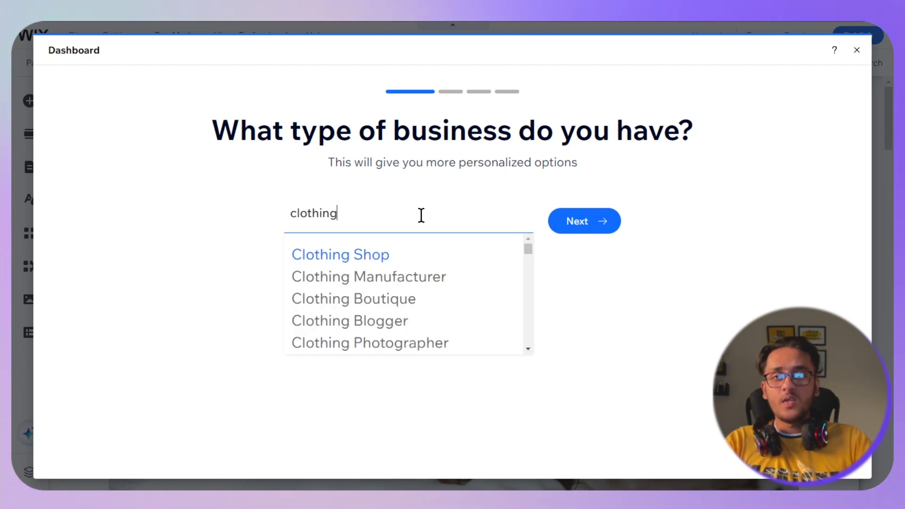
{"action": "left_click", "coordinate": [584, 221]}
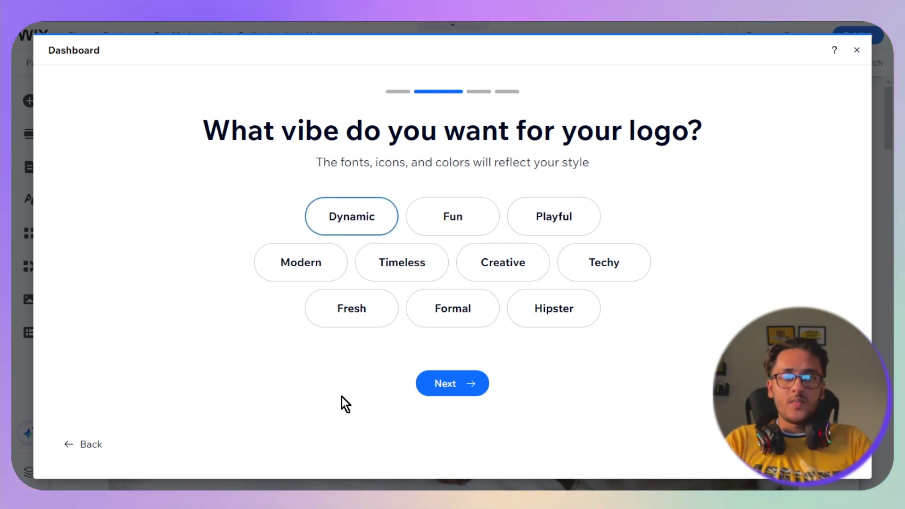
{"action": "left_click", "coordinate": [452, 383]}
{"action": "left_click", "coordinate": [583, 216]}
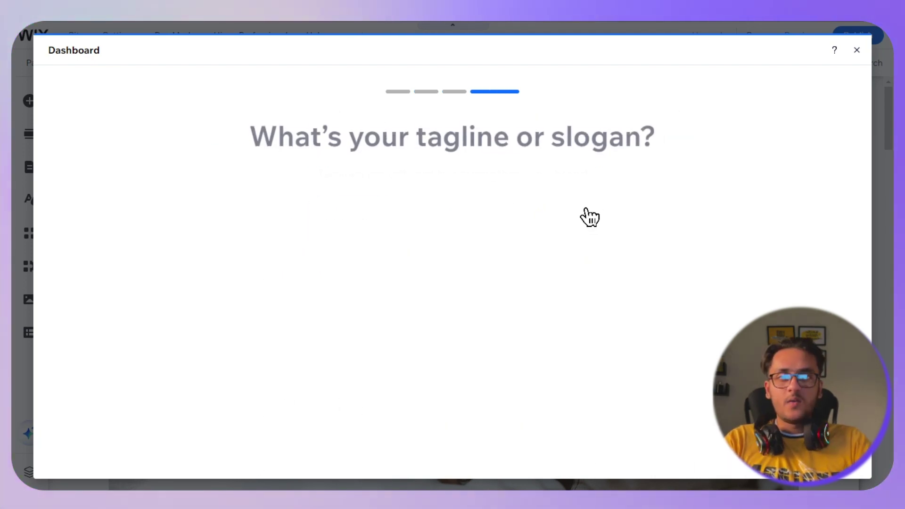
Set the tagline to We Believe in Quality and use the black Lat Jackets logo with the orange tag icon
{"action": "type", "text": "We Beleive in Quality"}
{"action": "right_click", "coordinate": [330, 214]}
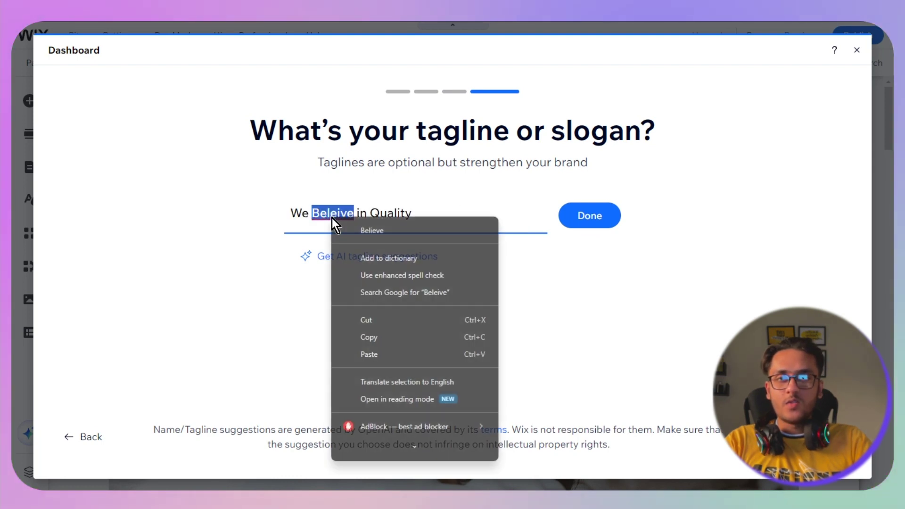
{"action": "left_click", "coordinate": [344, 230]}
{"action": "left_click", "coordinate": [589, 212]}
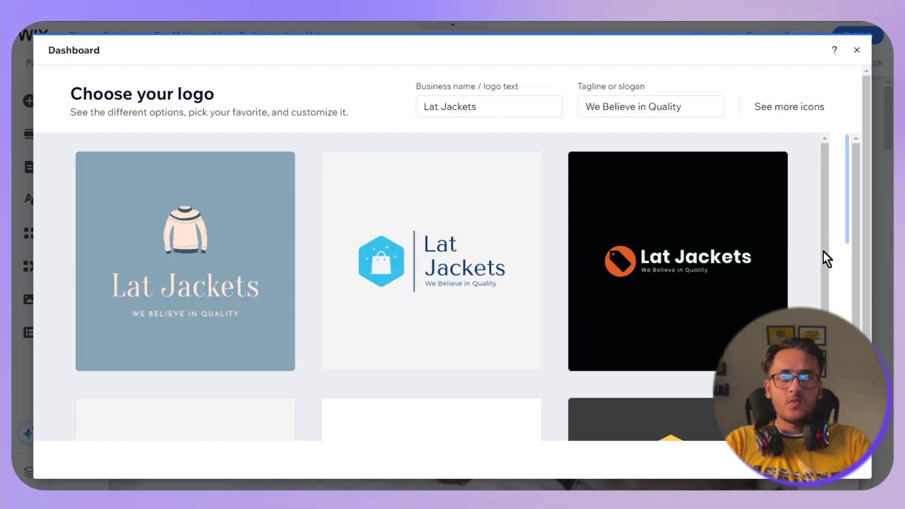
{"action": "mouse_move", "coordinate": [660, 269]}
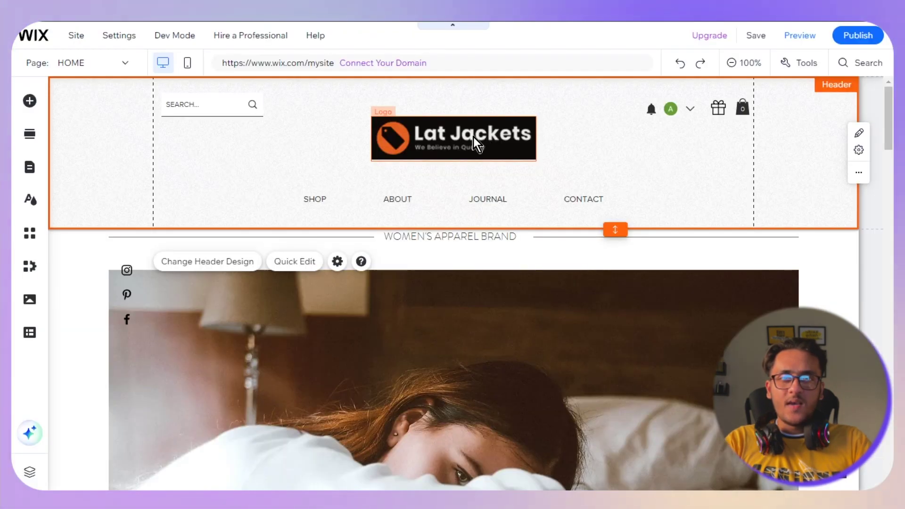
Change the header logo to the Black on white variation in the logo design settings
{"action": "left_click", "coordinate": [473, 141]}
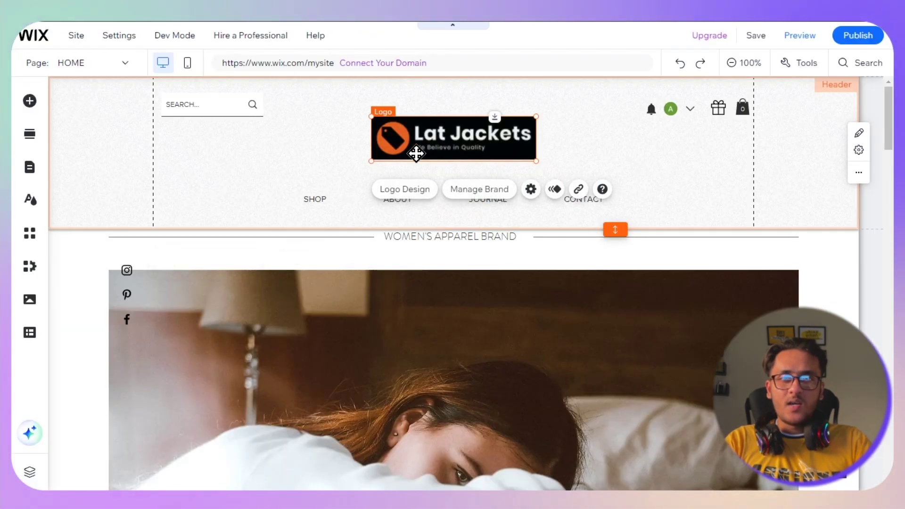
{"action": "left_click", "coordinate": [416, 190]}
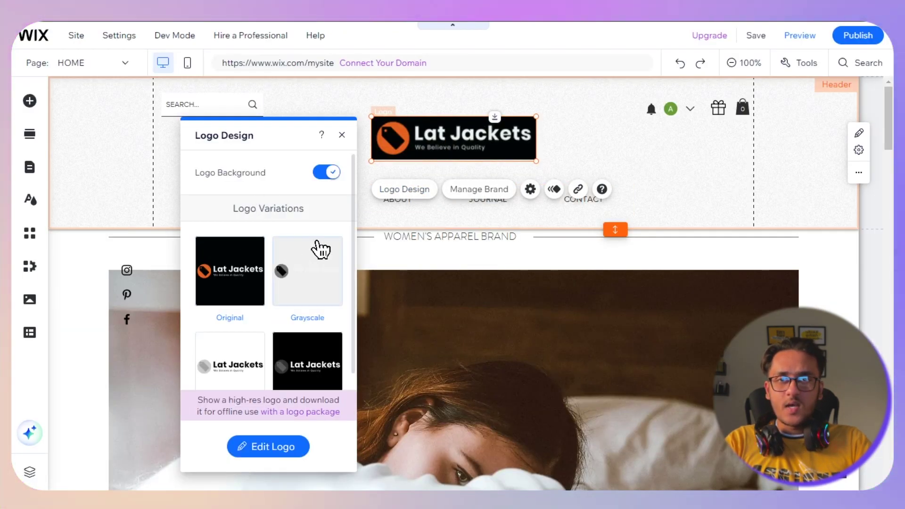
{"action": "scroll", "coordinate": [355, 260], "scroll_direction": "down", "scroll_amount": 3}
{"action": "left_click", "coordinate": [238, 289]}
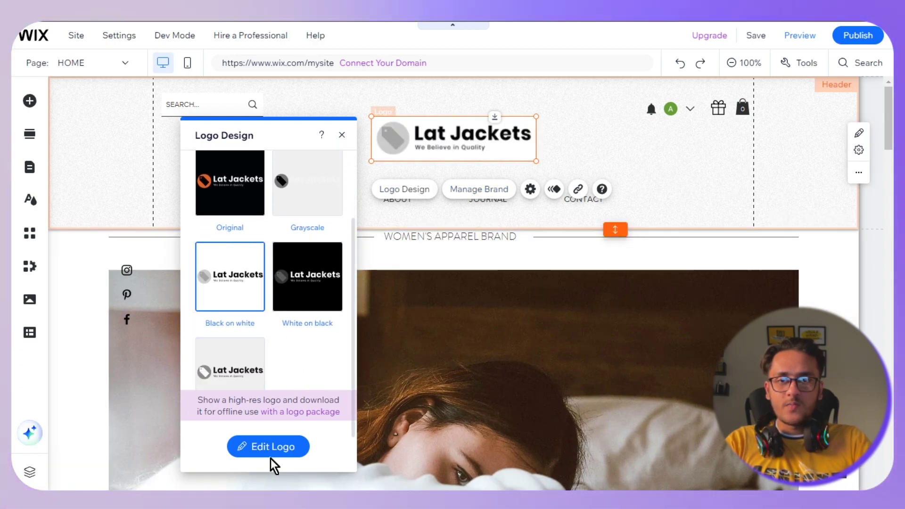
{"action": "left_click", "coordinate": [343, 136]}
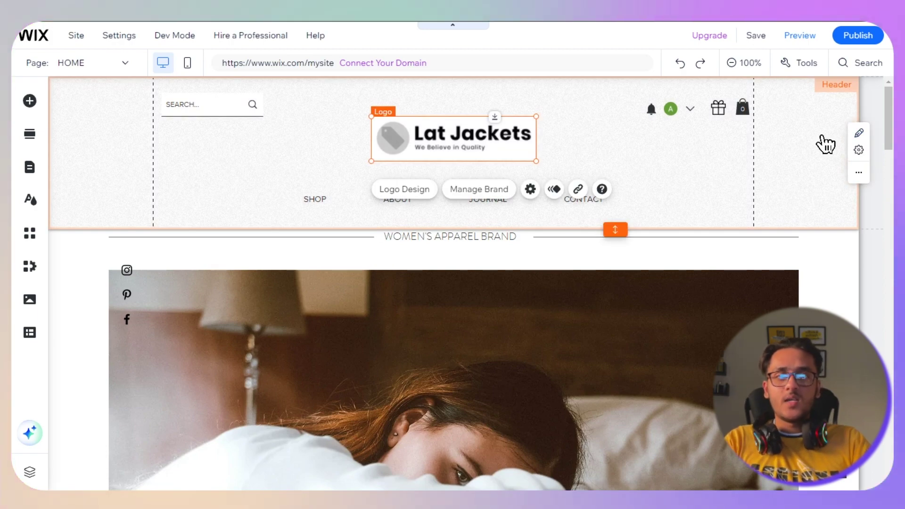
Delete the site search bar from the header
{"action": "left_click", "coordinate": [495, 206]}
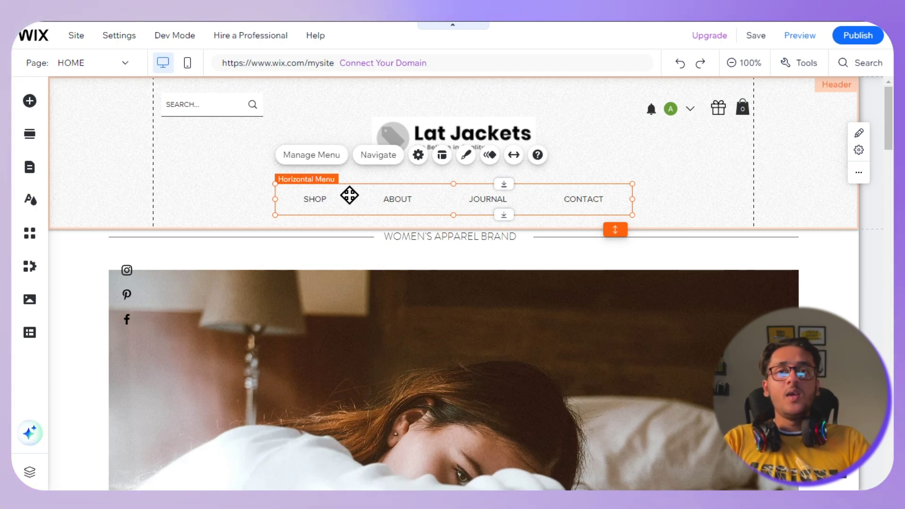
{"action": "left_click", "coordinate": [210, 107]}
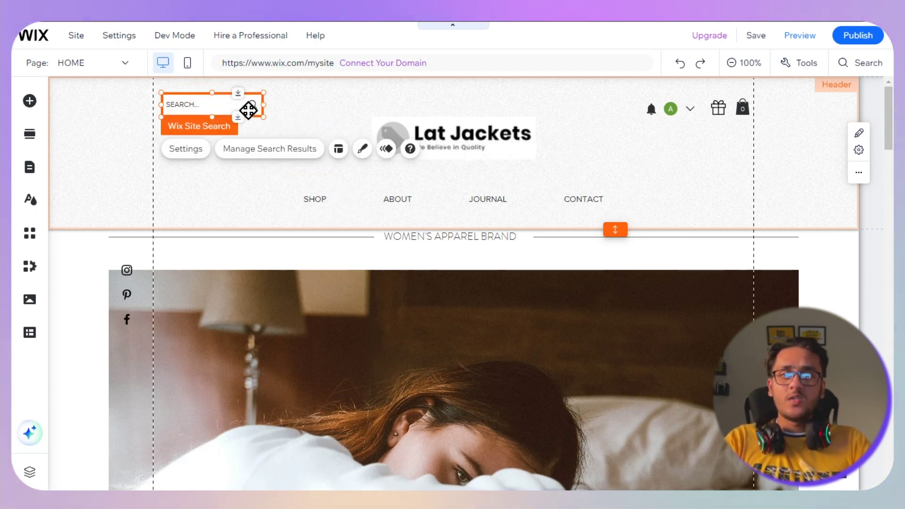
{"action": "key", "text": "Delete"}
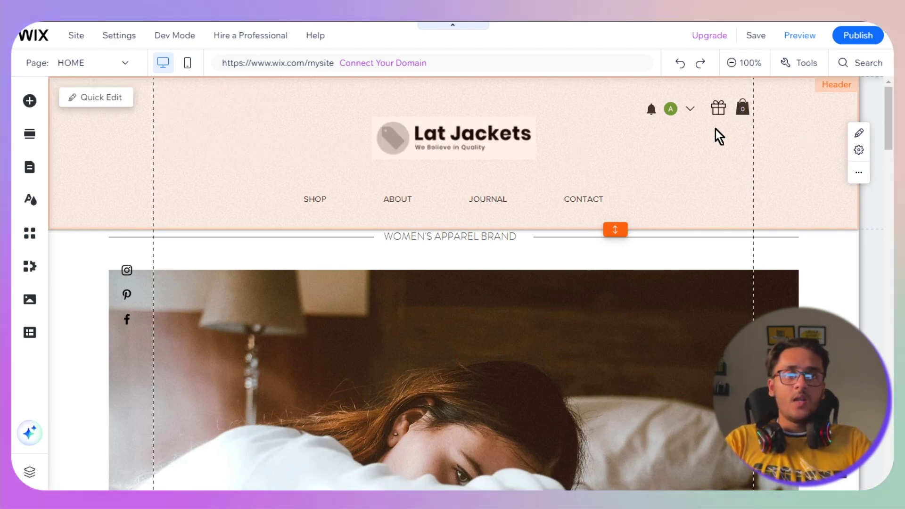
Open the image picker for the background of the homepage slideshow's first slide
{"action": "scroll", "coordinate": [452, 283], "scroll_direction": "down", "scroll_amount": 1}
{"action": "scroll", "coordinate": [463, 194], "scroll_direction": "down", "scroll_amount": 6}
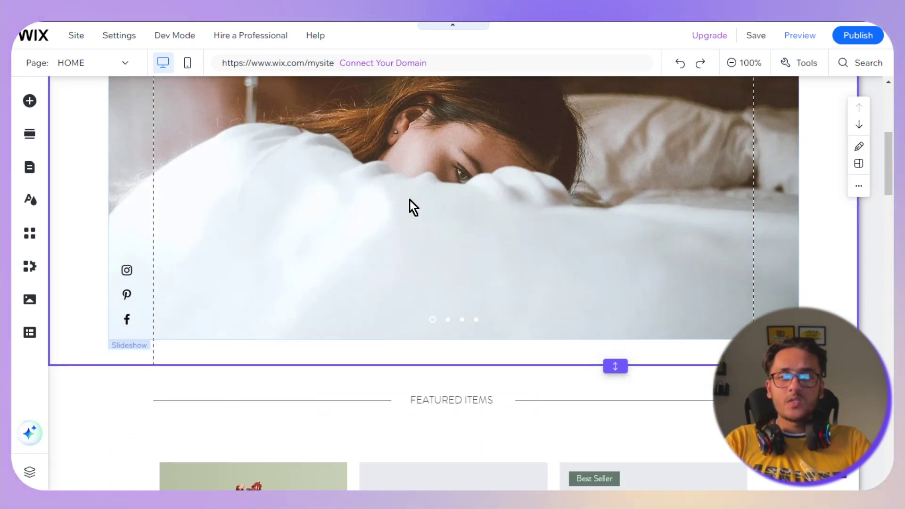
{"action": "left_click", "coordinate": [143, 219]}
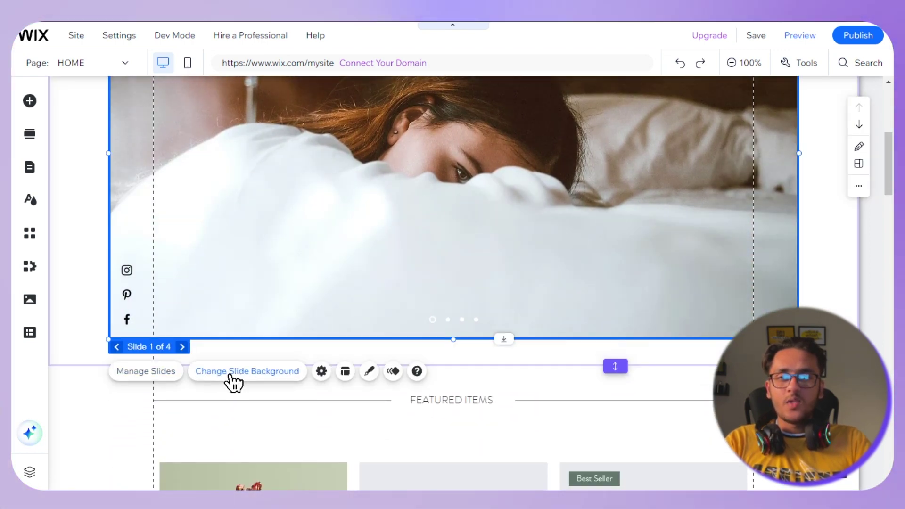
{"action": "left_click", "coordinate": [232, 375]}
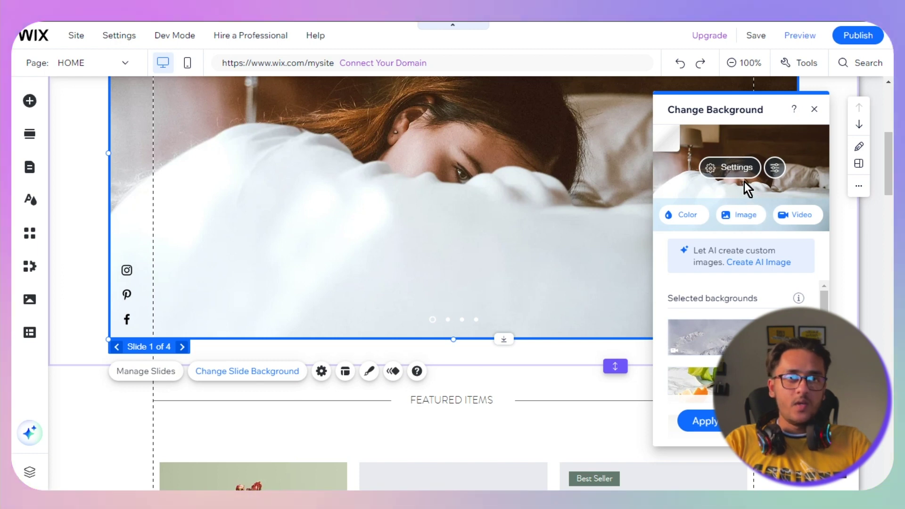
{"action": "left_click", "coordinate": [731, 218]}
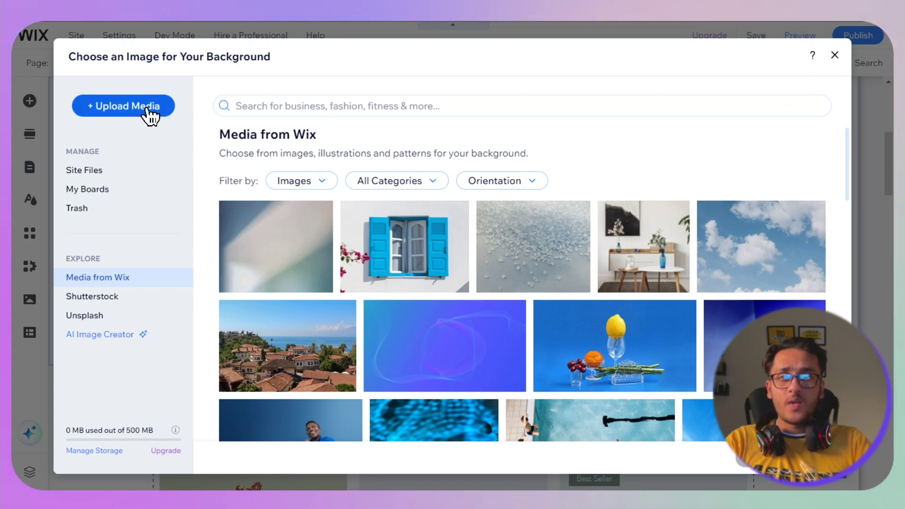
Search the Wix media for jackets and apply the dark photo of quilted leather jackets as the slide background
{"action": "left_click", "coordinate": [456, 107]}
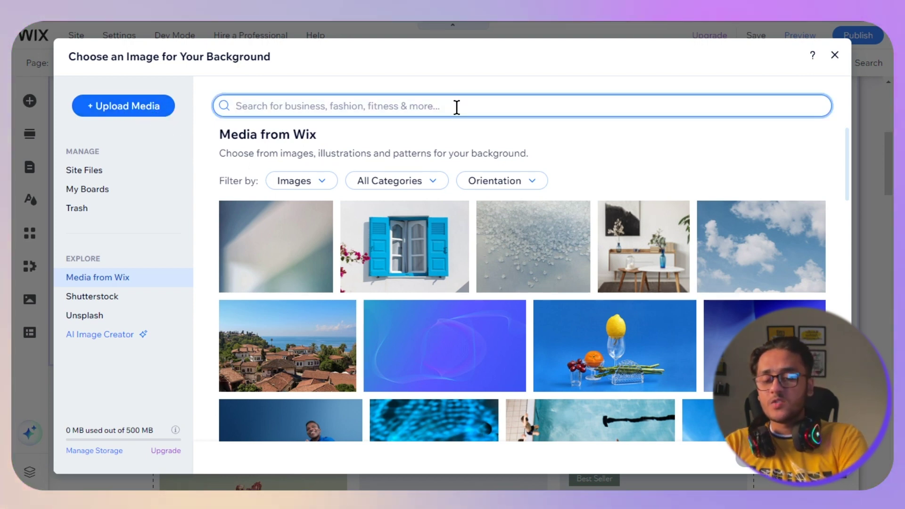
{"action": "type", "text": "clo"}
{"action": "type", "text": "jackets"}
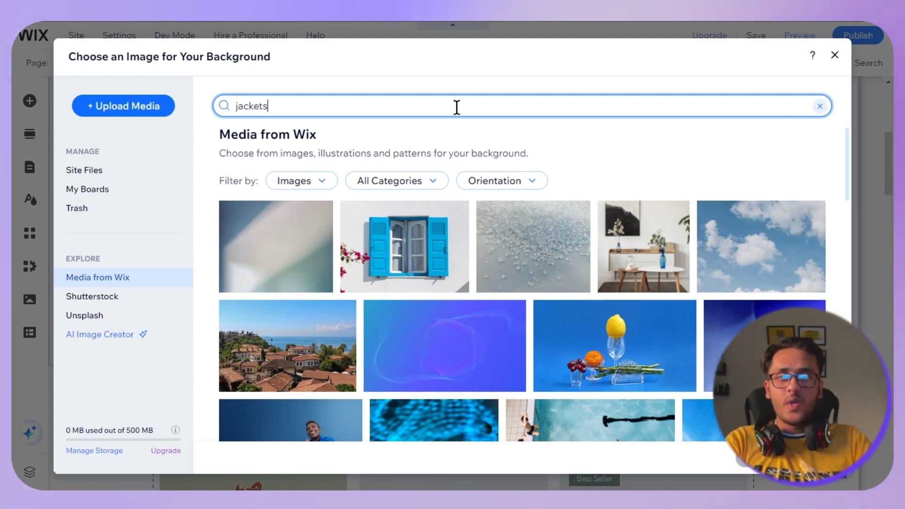
{"action": "key", "text": "Return"}
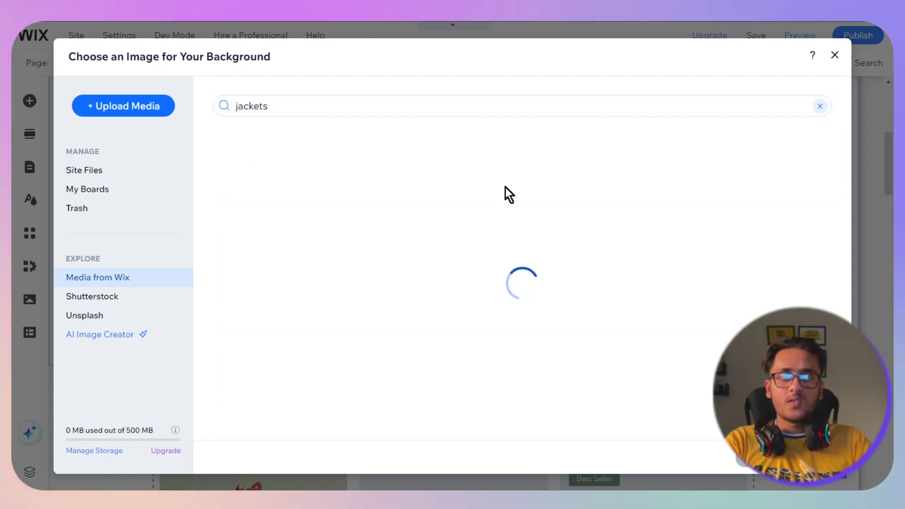
{"action": "scroll", "coordinate": [627, 215], "scroll_direction": "down", "scroll_amount": 10}
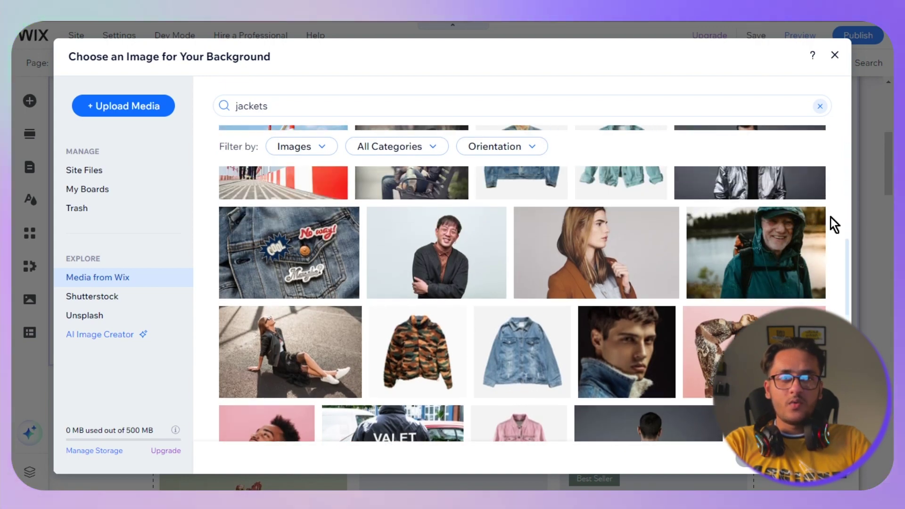
{"action": "scroll", "coordinate": [313, 280], "scroll_direction": "up", "scroll_amount": 10}
{"action": "left_click", "coordinate": [313, 280]}
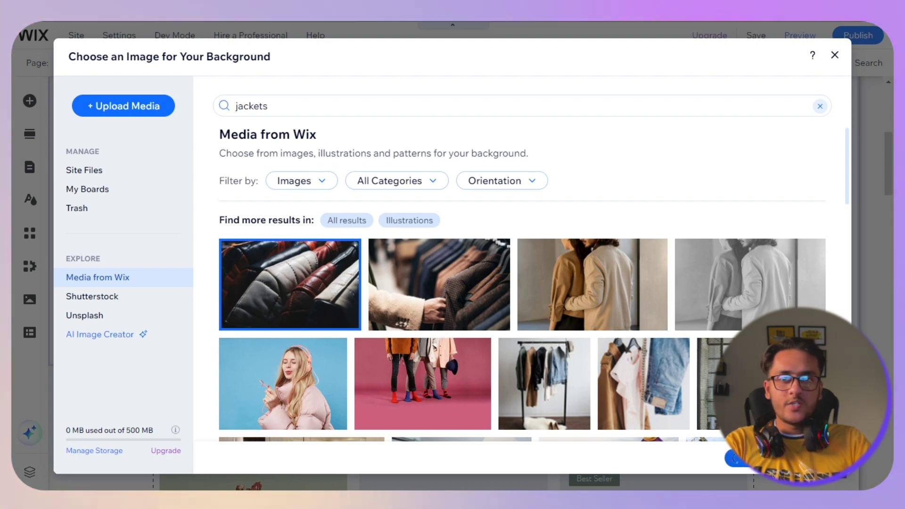
{"action": "left_click", "coordinate": [738, 457]}
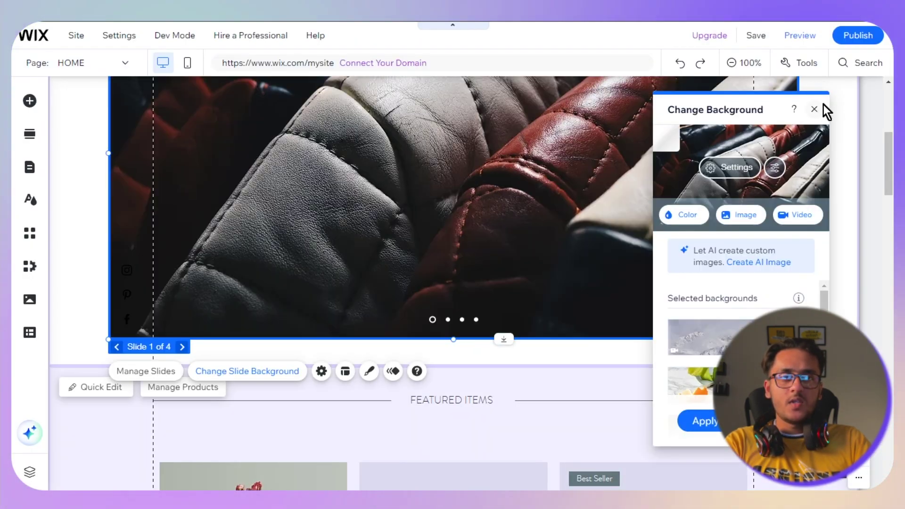
Close the background settings and narrow the slideshow on both sides to the page's vertical gridlines
{"action": "left_click_drag", "start_coordinate": [108, 155], "coordinate": [154, 154]}
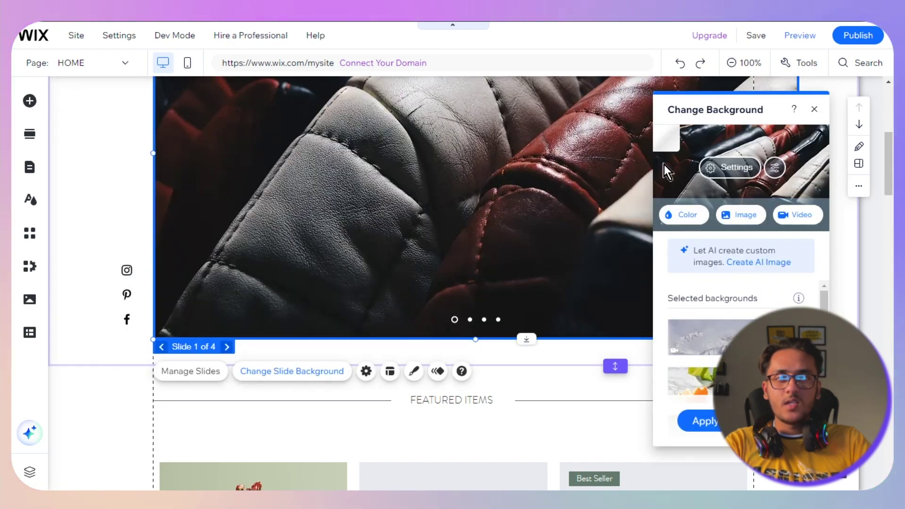
{"action": "left_click", "coordinate": [814, 109]}
{"action": "left_click_drag", "start_coordinate": [799, 151], "coordinate": [753, 155]}
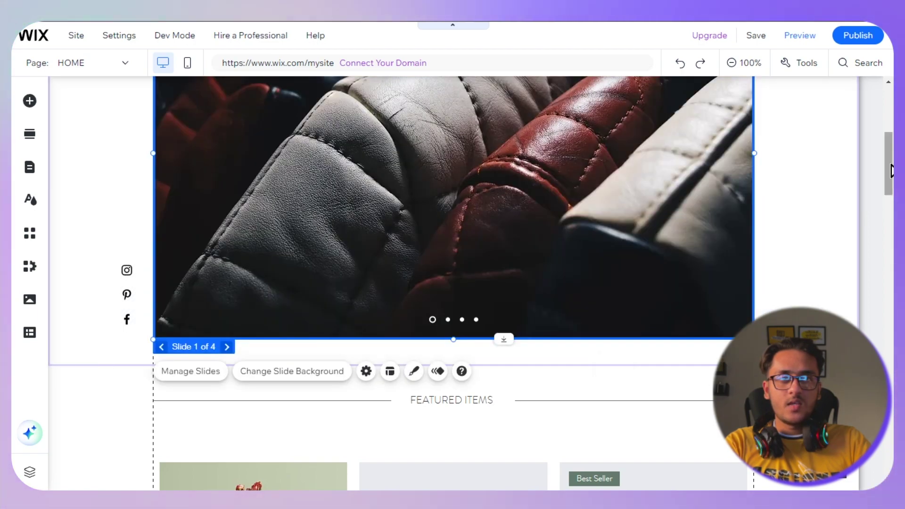
{"action": "scroll", "coordinate": [892, 146], "scroll_direction": "up", "scroll_amount": 3}
Open the store's product list from the Featured Items gallery and dismiss the tip about physical or digital products
{"action": "left_click_drag", "start_coordinate": [892, 146], "coordinate": [891, 215]}
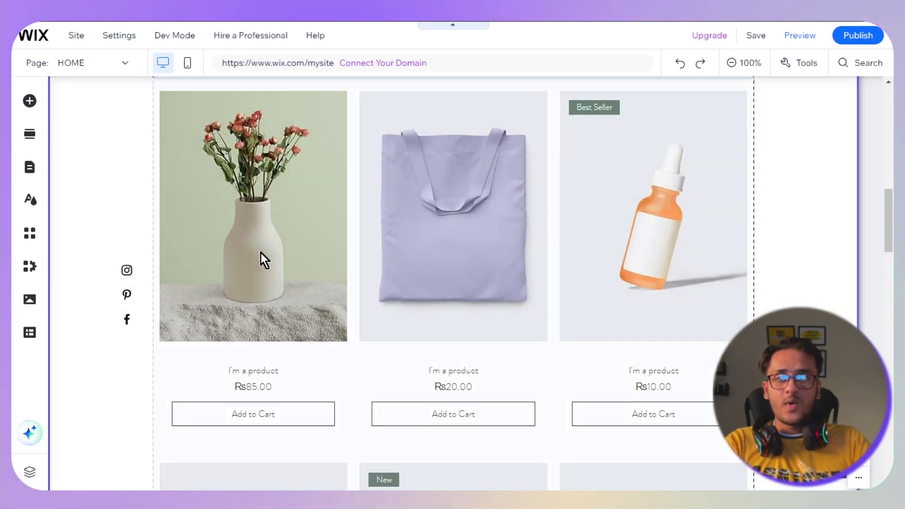
{"action": "double_click", "coordinate": [271, 271]}
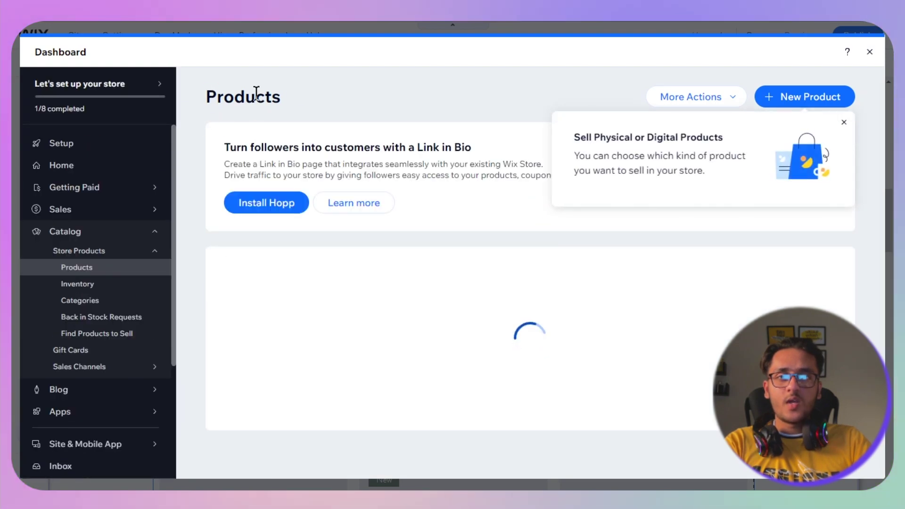
{"action": "left_click_drag", "start_coordinate": [206, 80], "coordinate": [332, 95]}
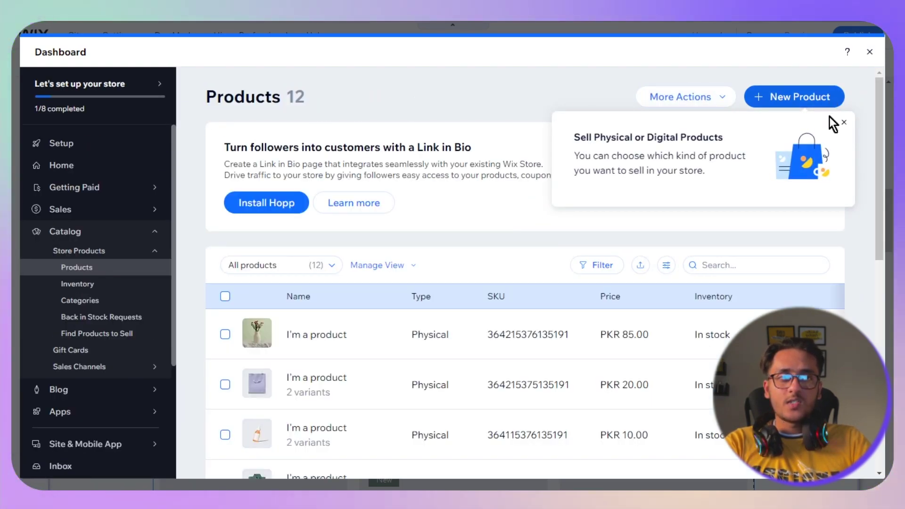
{"action": "left_click", "coordinate": [843, 122]}
Select all the sample products in the list and delete them permanently from the store
{"action": "scroll", "coordinate": [884, 146], "scroll_direction": "down", "scroll_amount": 2}
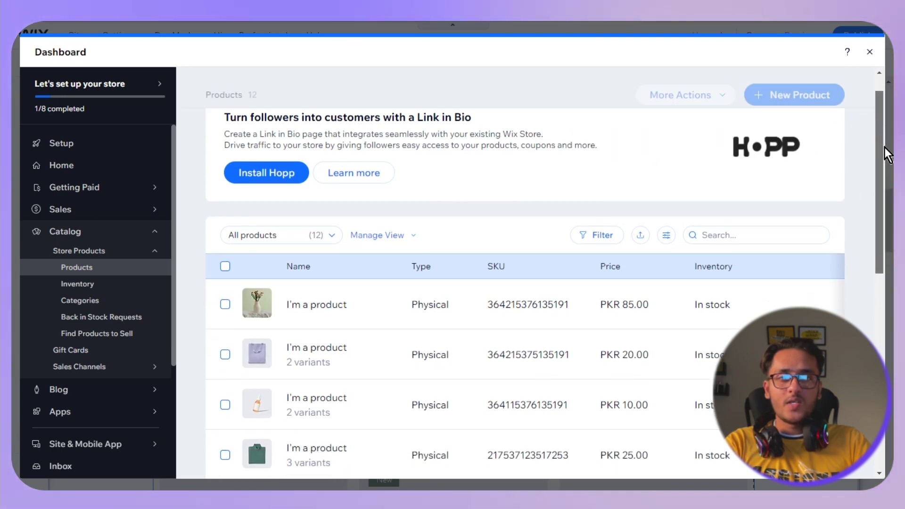
{"action": "scroll", "coordinate": [883, 176], "scroll_direction": "down", "scroll_amount": 3}
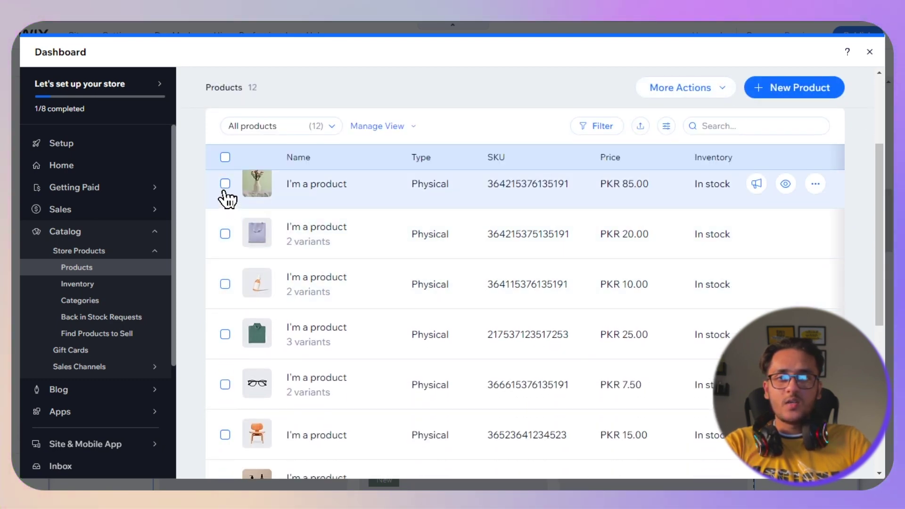
{"action": "left_click", "coordinate": [225, 183]}
{"action": "scroll", "coordinate": [881, 289], "scroll_direction": "down", "scroll_amount": 3}
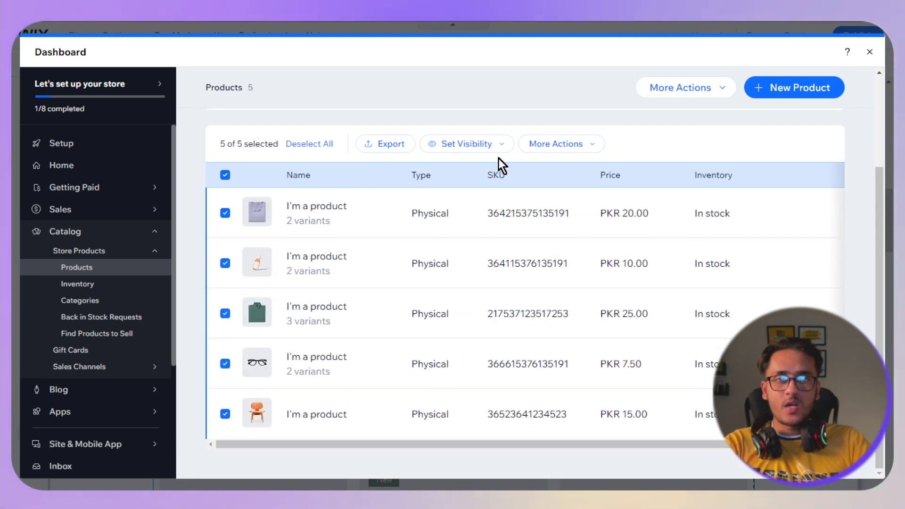
{"action": "left_click", "coordinate": [590, 155]}
{"action": "left_click", "coordinate": [578, 330]}
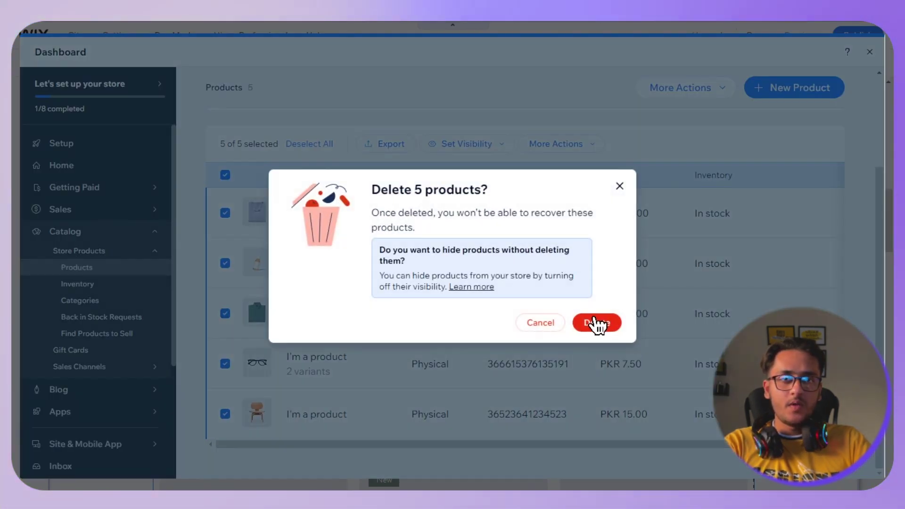
{"action": "left_click", "coordinate": [607, 320]}
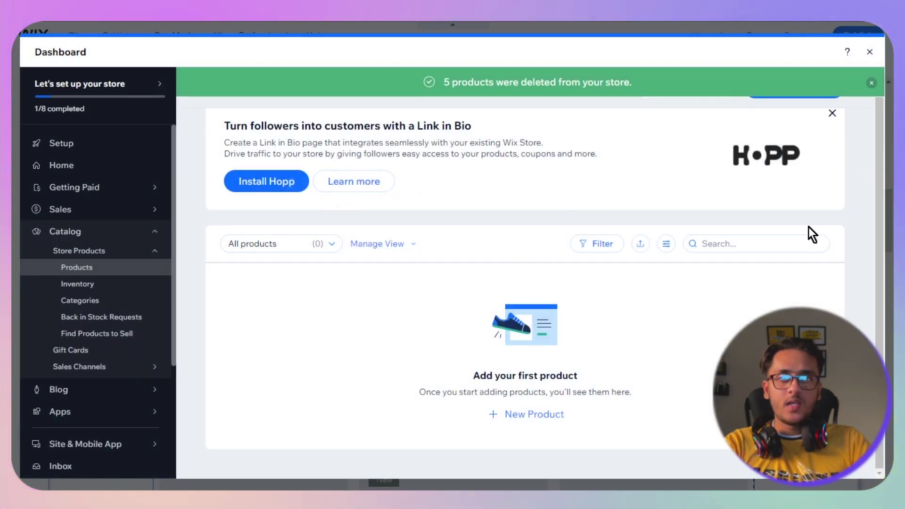
Start a new physical product in the store catalog
{"action": "scroll", "coordinate": [875, 229], "scroll_direction": "up", "scroll_amount": 1}
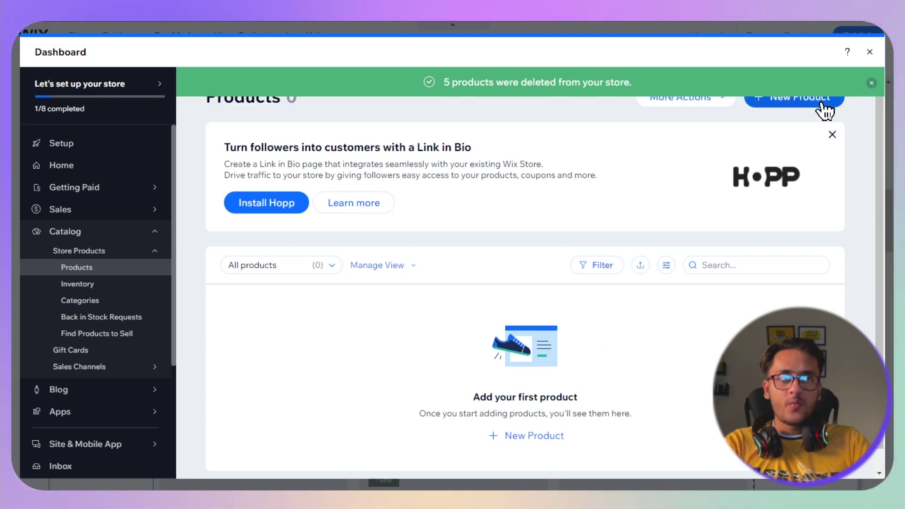
{"action": "left_click", "coordinate": [822, 103]}
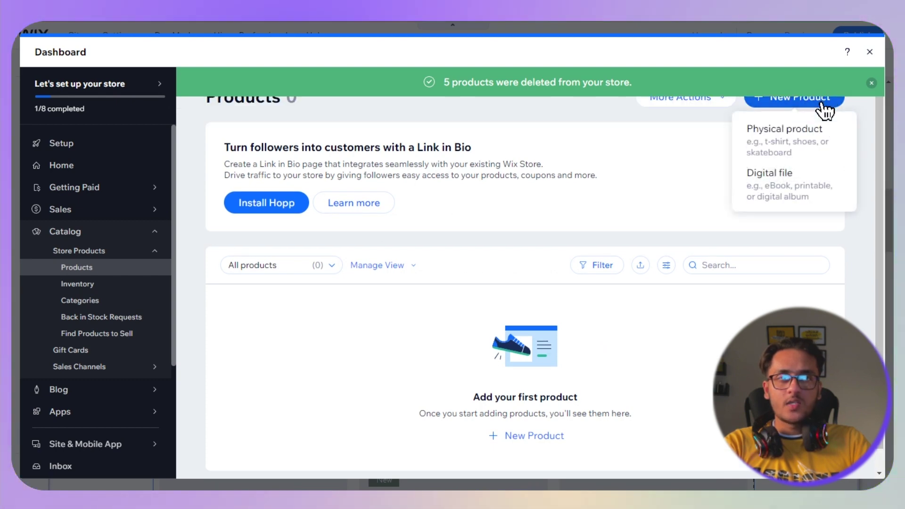
{"action": "left_click", "coordinate": [807, 131]}
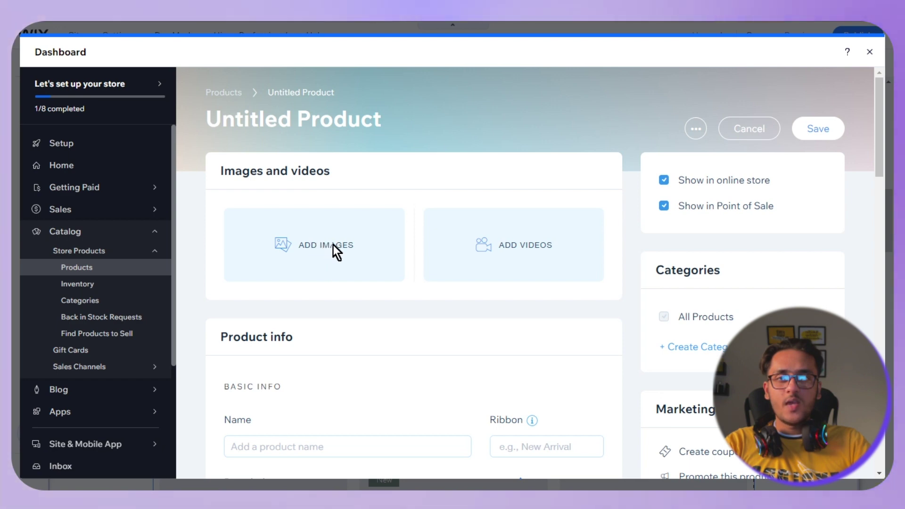
Upload woman-black-jacket-walking-through-bridge (1).jpg from the Shopify Product IMages folder as the new product's image
{"action": "left_click", "coordinate": [333, 245]}
{"action": "left_click", "coordinate": [472, 285]}
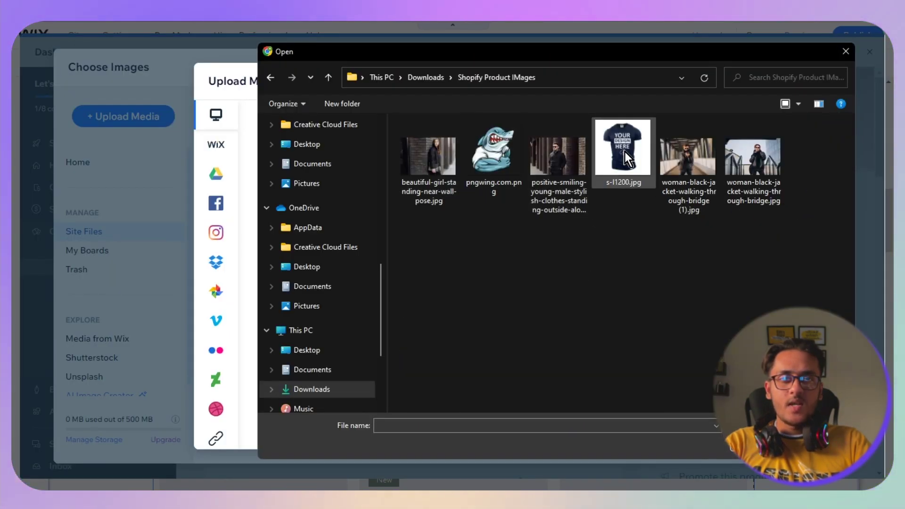
{"action": "left_click", "coordinate": [691, 152]}
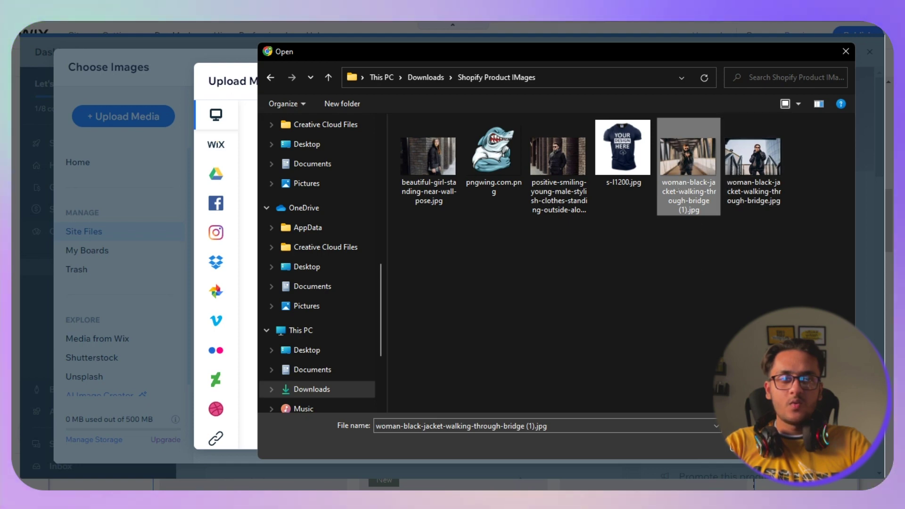
{"action": "key", "text": "Return"}
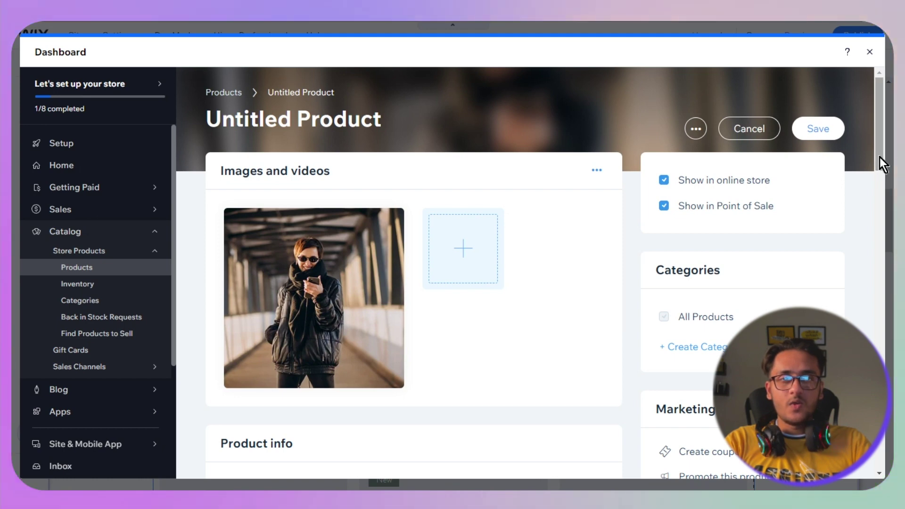
Name the new product Jacket in its basic info
{"action": "left_click_drag", "start_coordinate": [879, 152], "coordinate": [879, 193]}
{"action": "scroll", "coordinate": [871, 219], "scroll_direction": "down", "scroll_amount": 2}
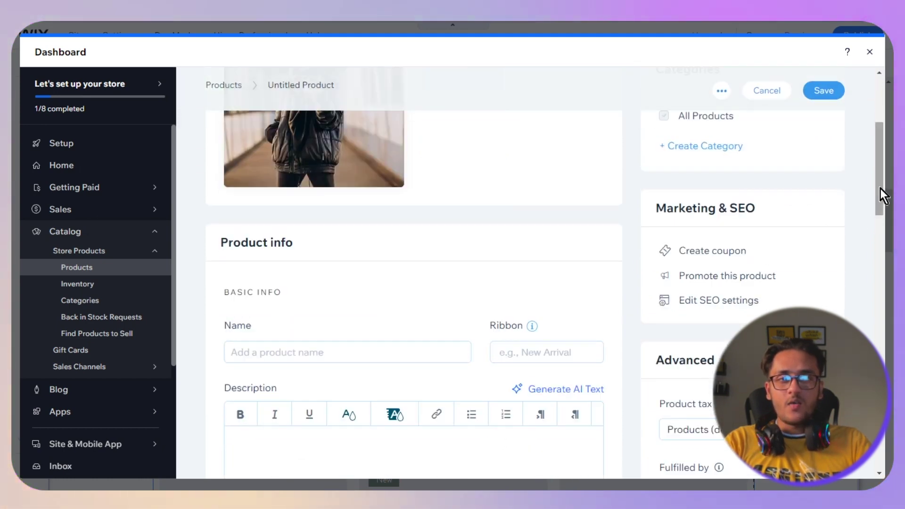
{"action": "left_click", "coordinate": [300, 352]}
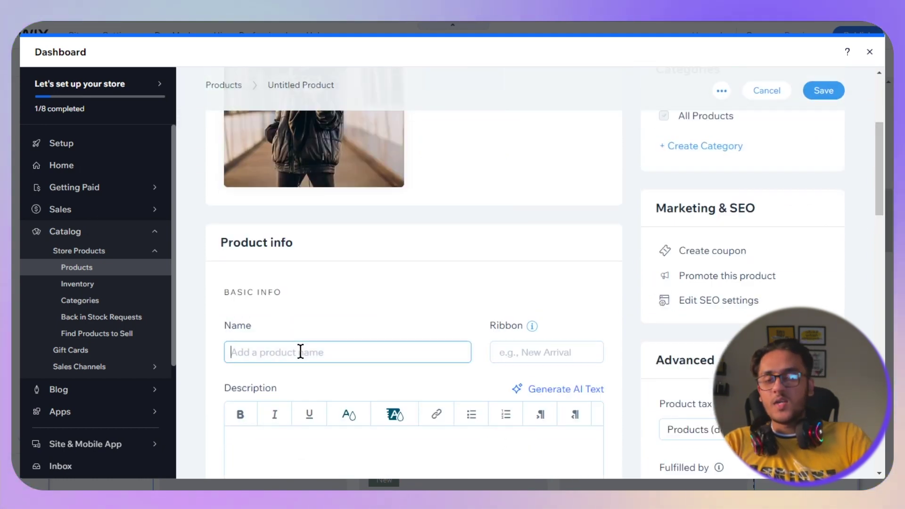
{"action": "type", "text": "Jacket"}
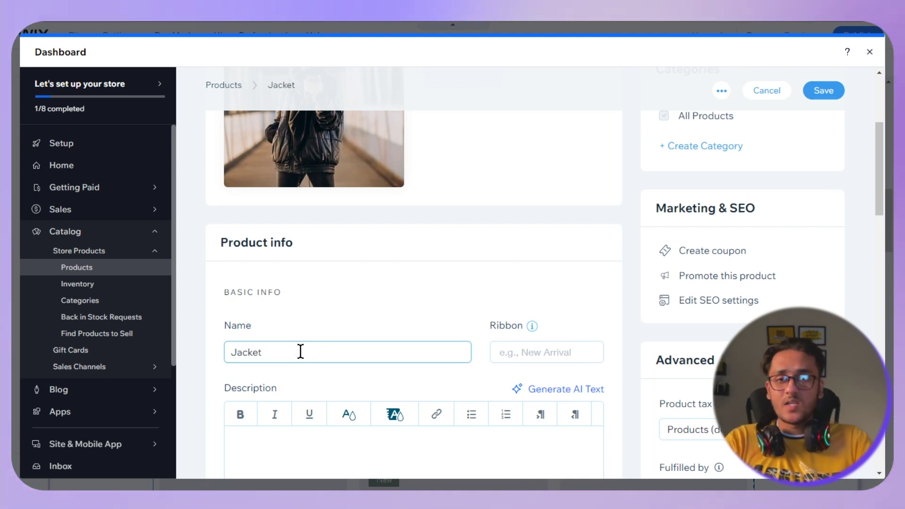
Generate AI description texts for the product with business type Jackets and the customer information Best Quality
{"action": "left_click_drag", "start_coordinate": [876, 182], "coordinate": [877, 236]}
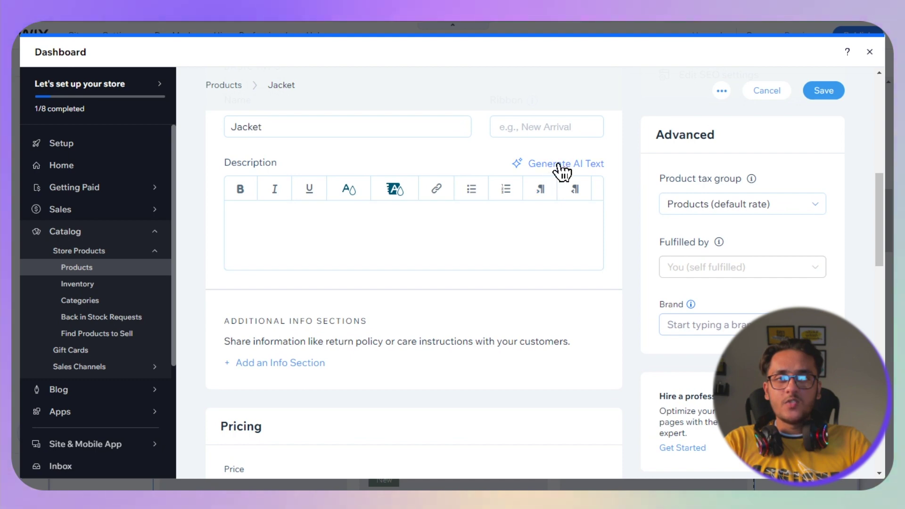
{"action": "left_click", "coordinate": [561, 159]}
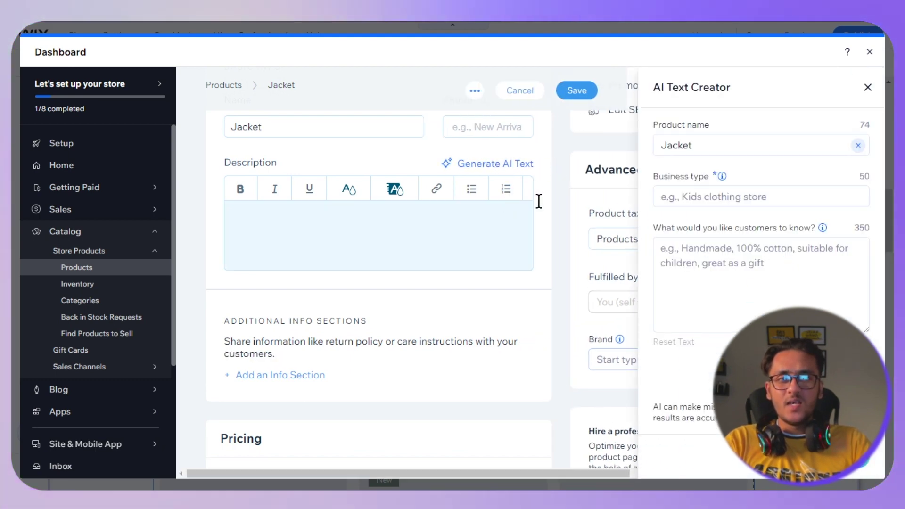
{"action": "left_click", "coordinate": [782, 195]}
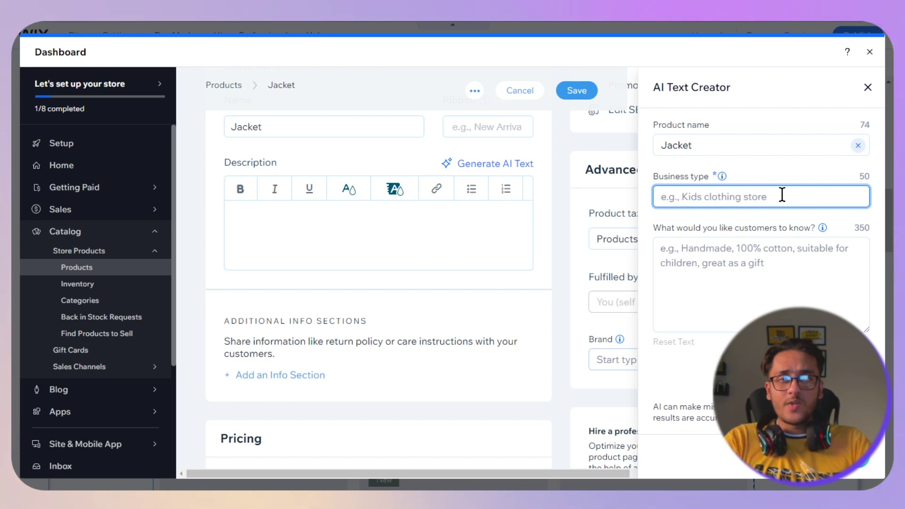
{"action": "type", "text": "Jackets"}
{"action": "left_click", "coordinate": [727, 264]}
{"action": "type", "text": "Best Quality"}
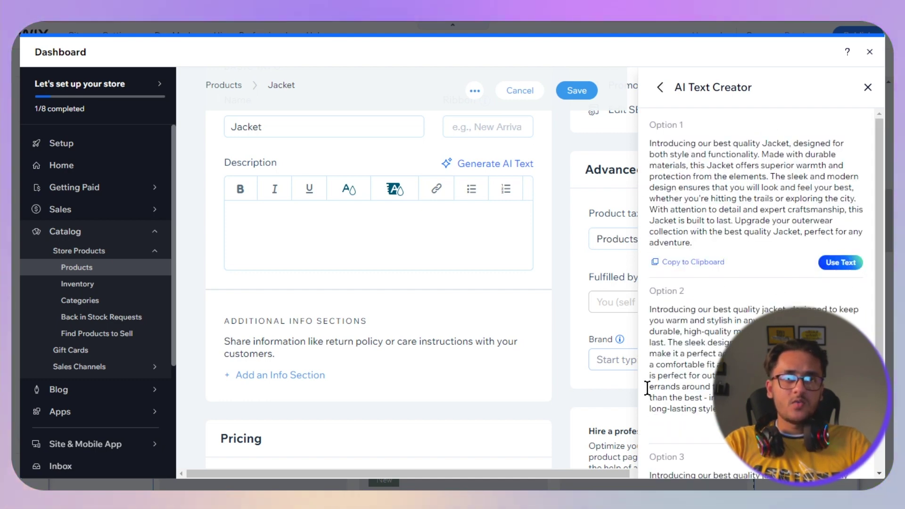
Compare the generated texts, use Option 1 as the product description and close the AI Text Creator
{"action": "left_click_drag", "start_coordinate": [880, 214], "coordinate": [876, 318]}
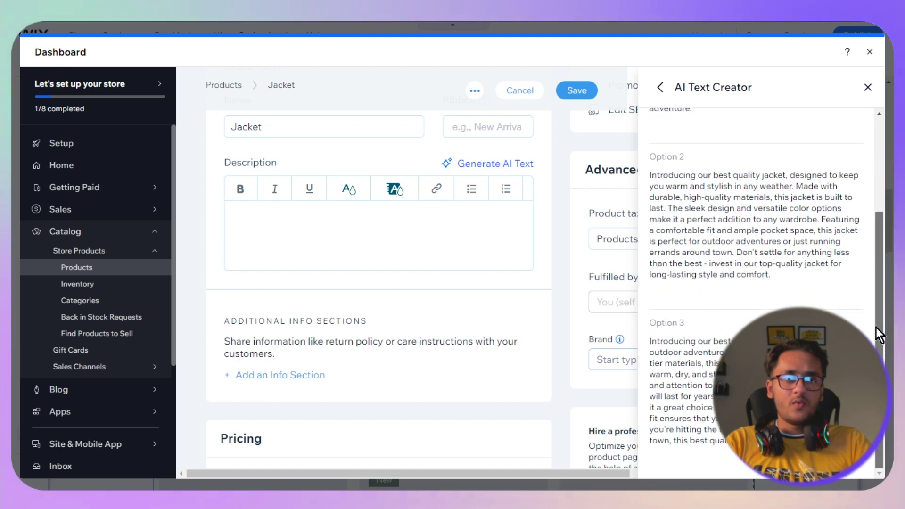
{"action": "scroll", "coordinate": [848, 259], "scroll_direction": "up", "scroll_amount": 3}
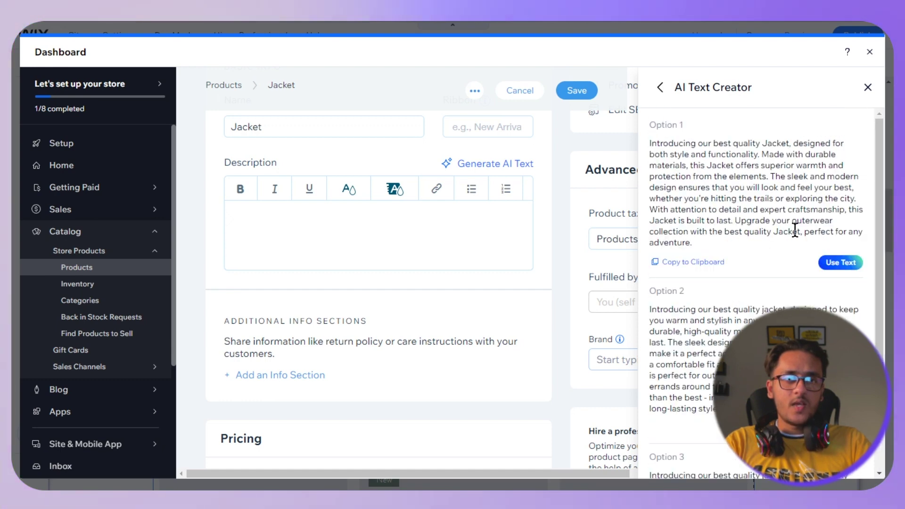
{"action": "left_click", "coordinate": [843, 264]}
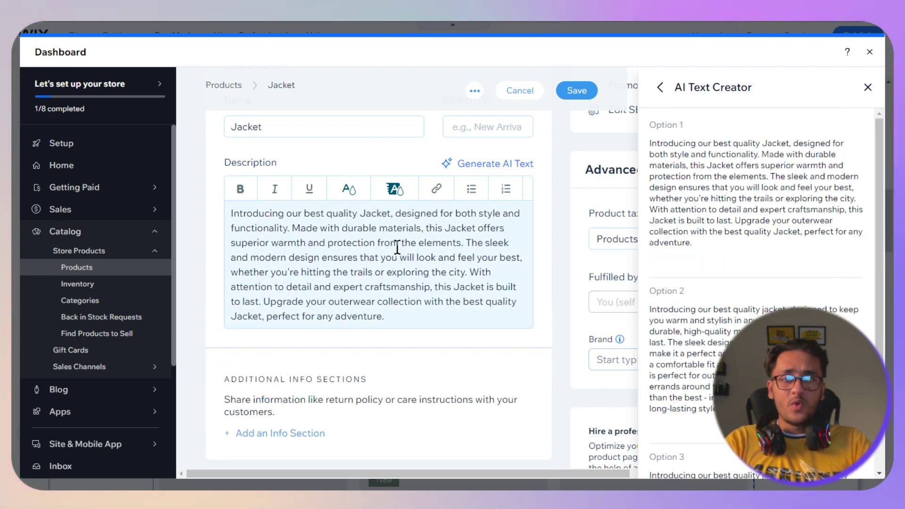
{"action": "left_click", "coordinate": [869, 91]}
{"action": "left_click_drag", "start_coordinate": [509, 287], "coordinate": [325, 242]}
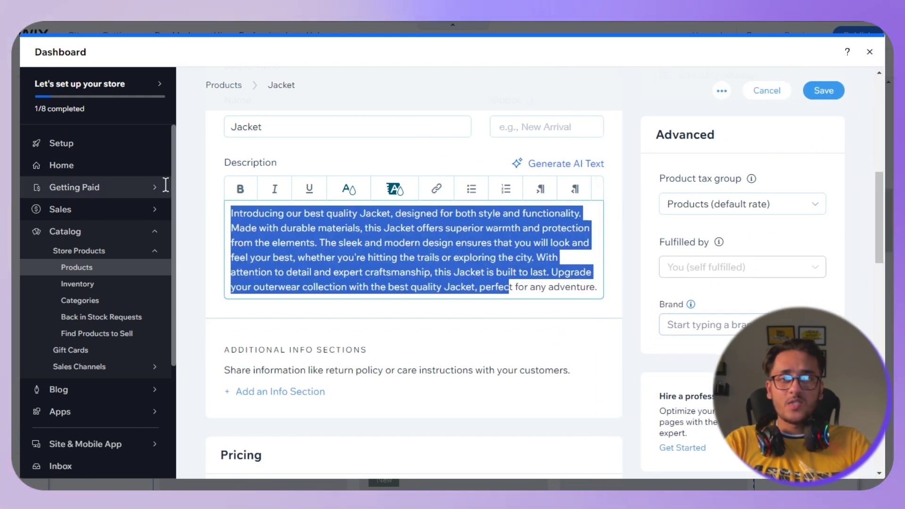
{"action": "left_click", "coordinate": [507, 272]}
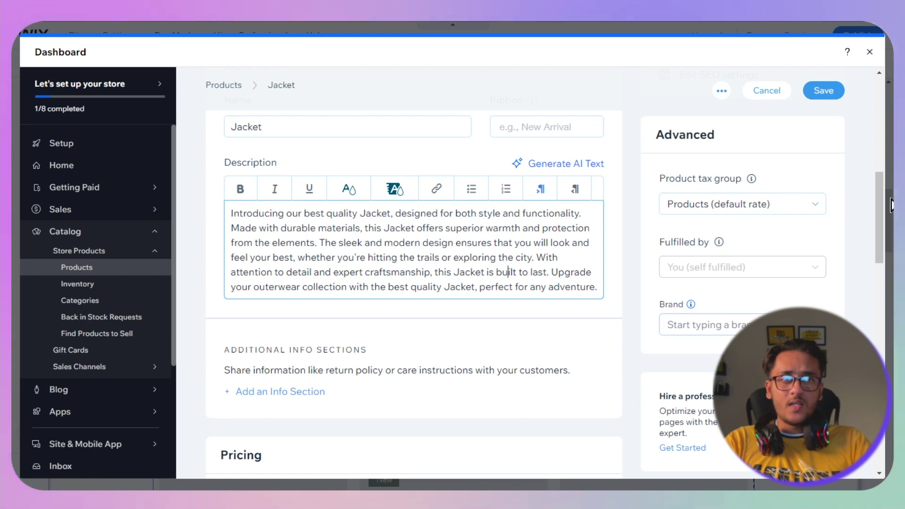
Set the product's price to Rs 5000 and put it on sale with a 36% discount
{"action": "left_click_drag", "start_coordinate": [883, 219], "coordinate": [881, 301]}
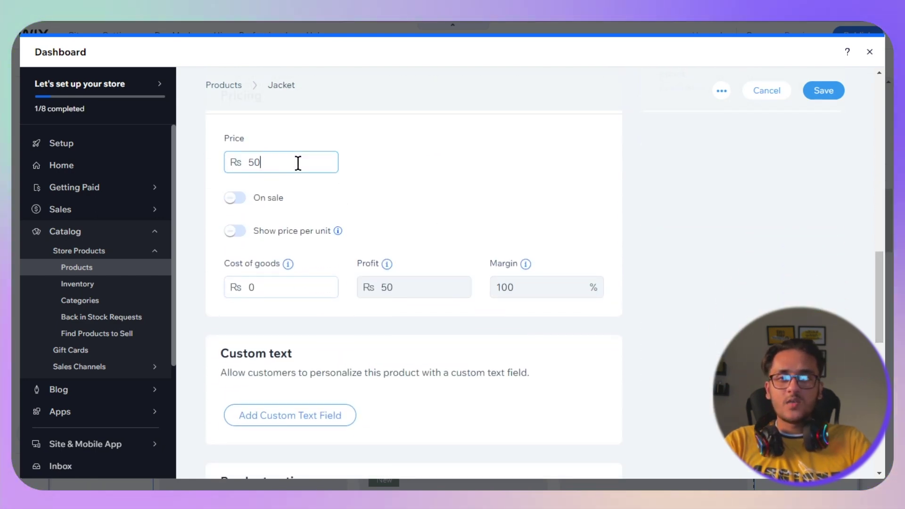
{"action": "left_click", "coordinate": [241, 199]}
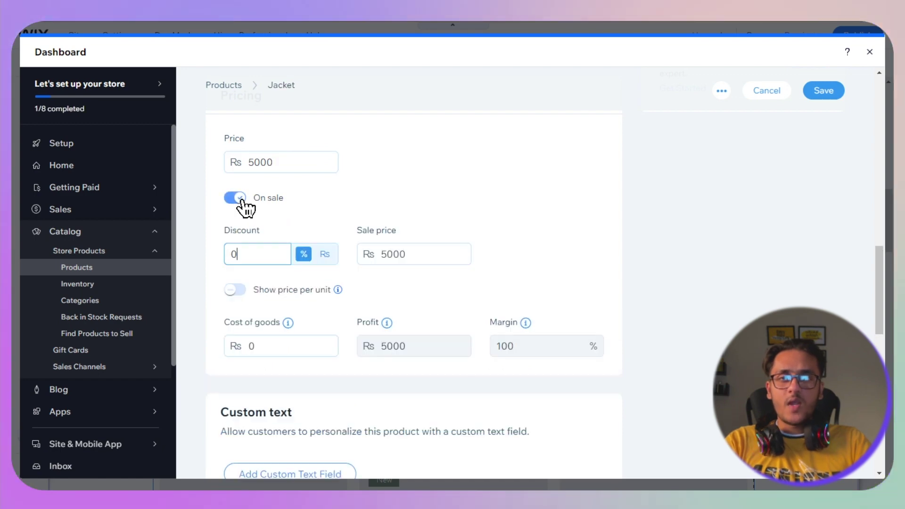
{"action": "left_click", "coordinate": [241, 199]}
{"action": "left_click", "coordinate": [241, 199]}
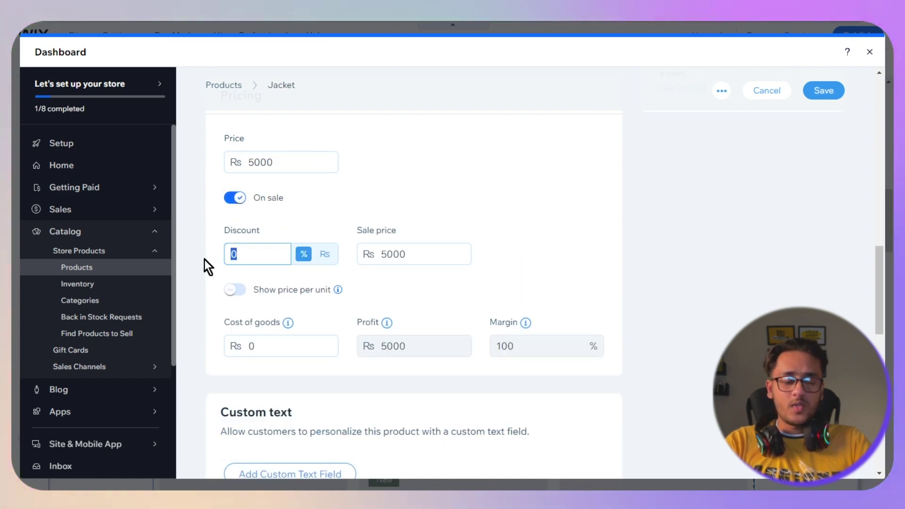
{"action": "type", "text": "36"}
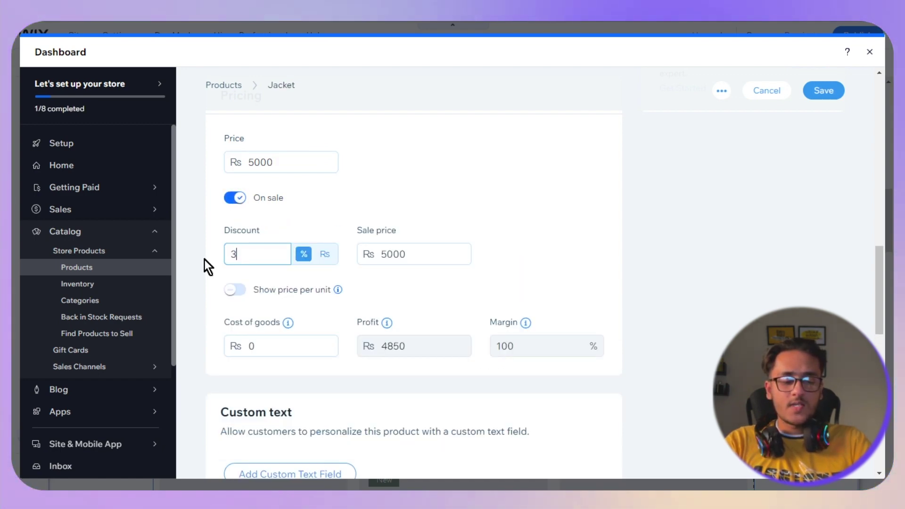
Set the product's cost of goods to Rs 200
{"action": "left_click_drag", "start_coordinate": [877, 270], "coordinate": [875, 309]}
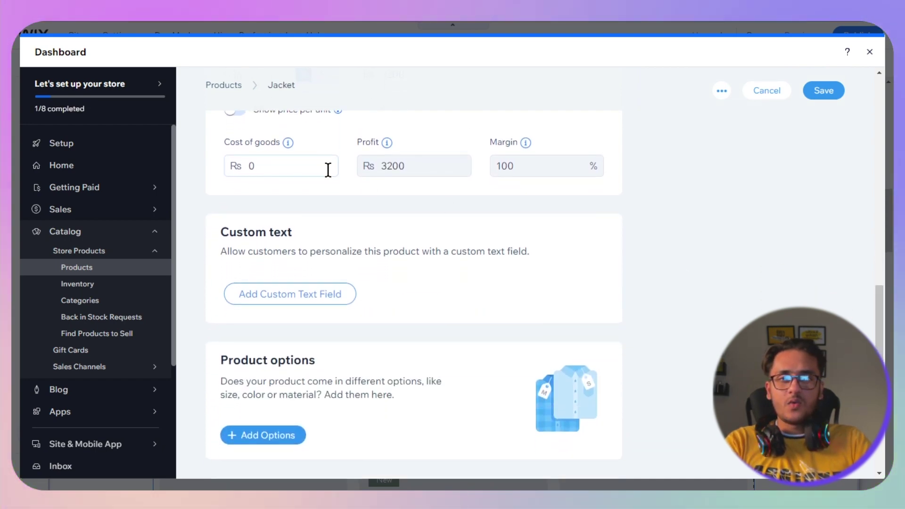
{"action": "left_click", "coordinate": [298, 168]}
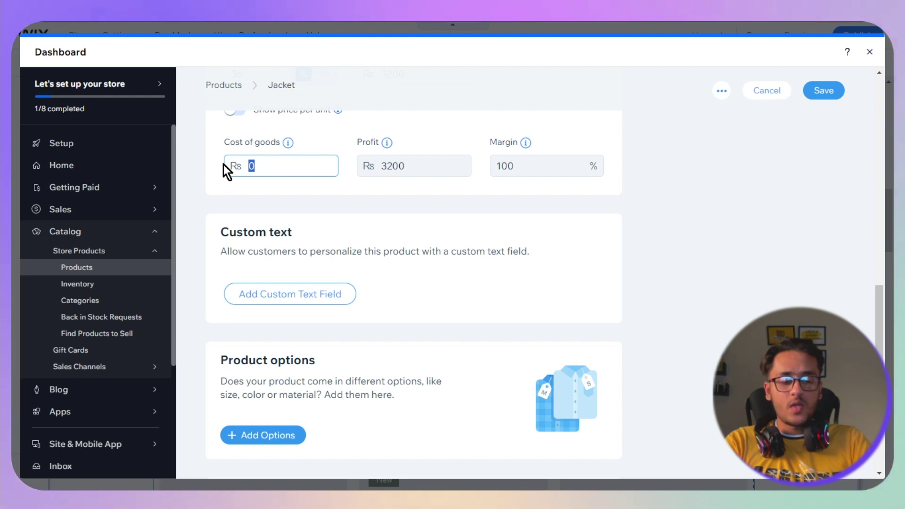
{"action": "type", "text": "200"}
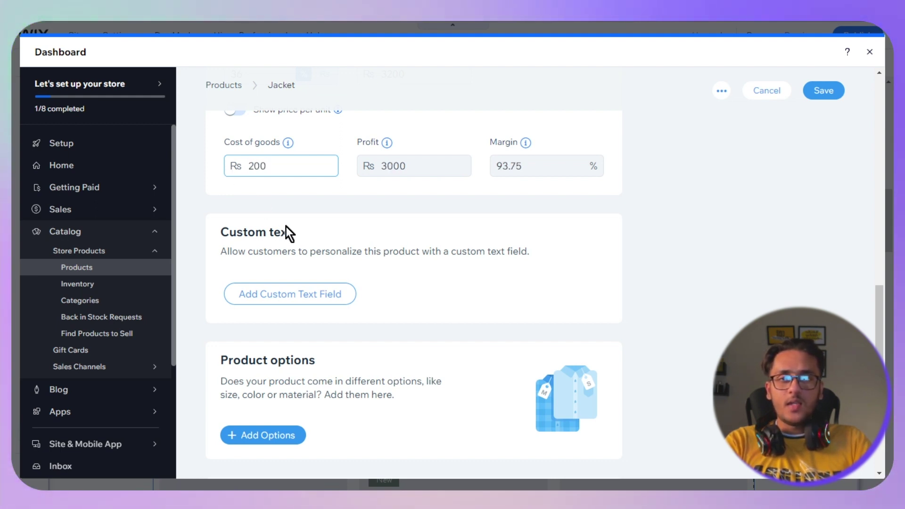
Examine the custom text and product options sections, including the form for adding an option, without adding anything
{"action": "left_click_drag", "start_coordinate": [220, 234], "coordinate": [299, 238]}
{"action": "left_click", "coordinate": [312, 253]}
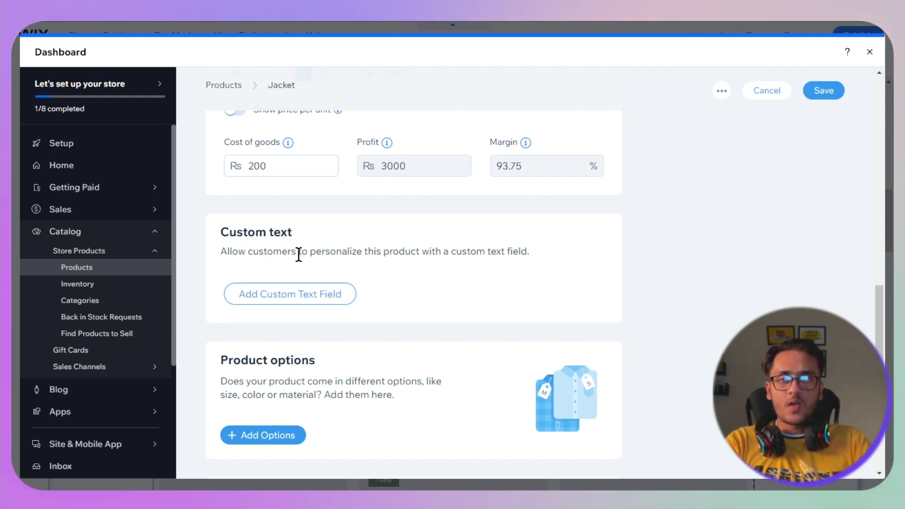
{"action": "left_click_drag", "start_coordinate": [418, 255], "coordinate": [541, 258]}
{"action": "left_click", "coordinate": [458, 272]}
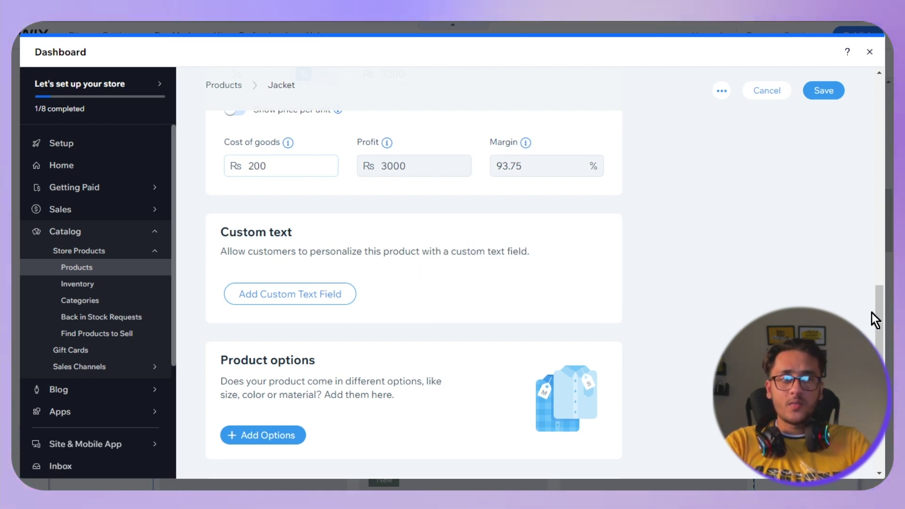
{"action": "left_click_drag", "start_coordinate": [874, 312], "coordinate": [874, 376]}
{"action": "scroll", "coordinate": [424, 262], "scroll_direction": "up", "scroll_amount": 1}
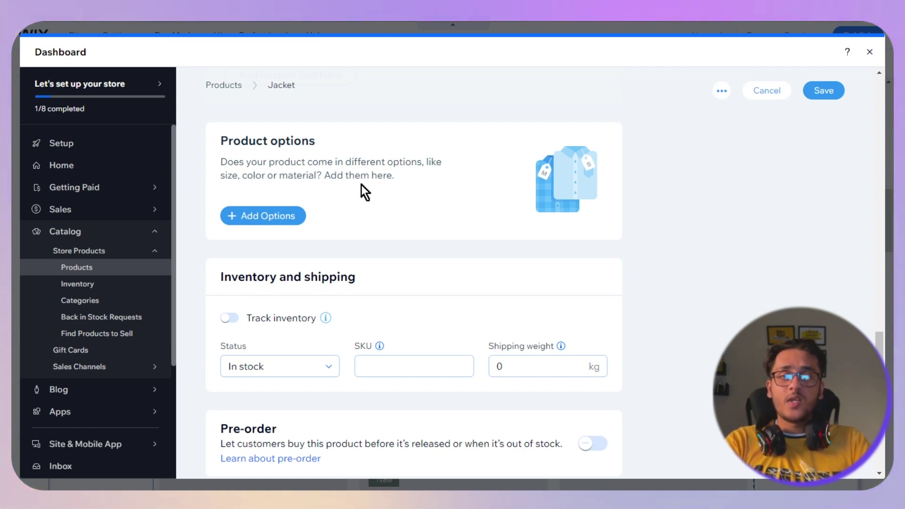
{"action": "left_click", "coordinate": [281, 216]}
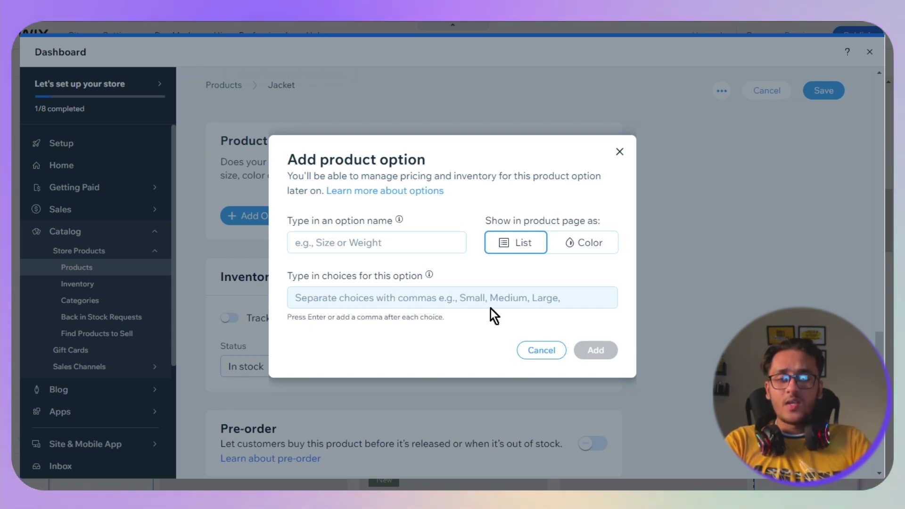
{"action": "left_click", "coordinate": [619, 152]}
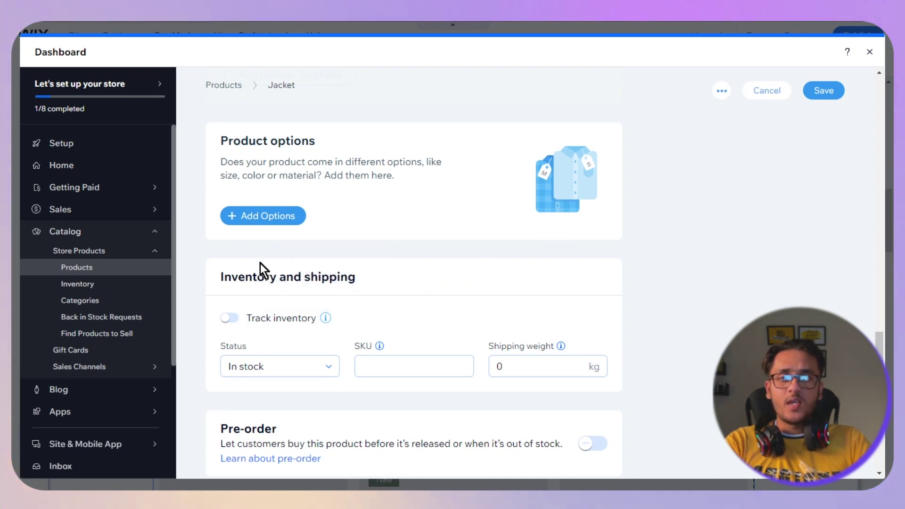
Set the product's status to In stock, its SKU to 0 and its shipping weight to 2 kg
{"action": "scroll", "coordinate": [414, 274], "scroll_direction": "down", "scroll_amount": 5}
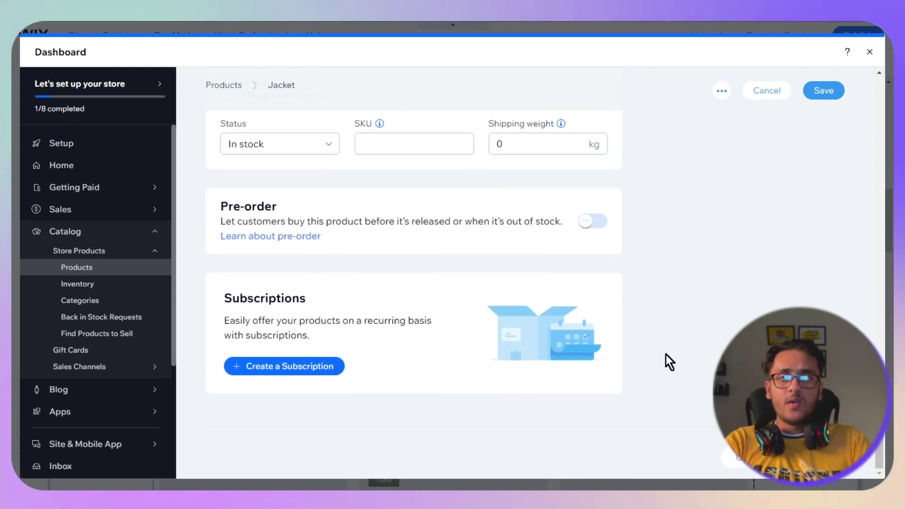
{"action": "left_click", "coordinate": [277, 145]}
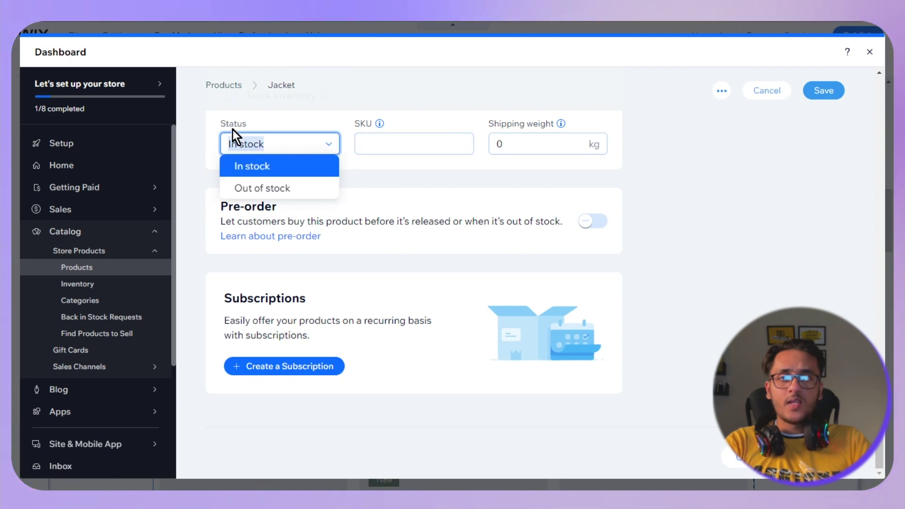
{"action": "left_click", "coordinate": [295, 172]}
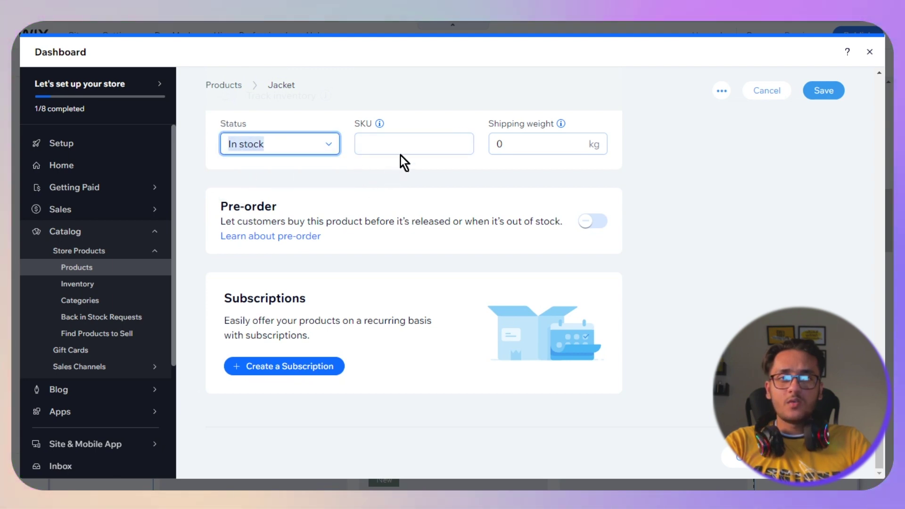
{"action": "type", "text": "2"}
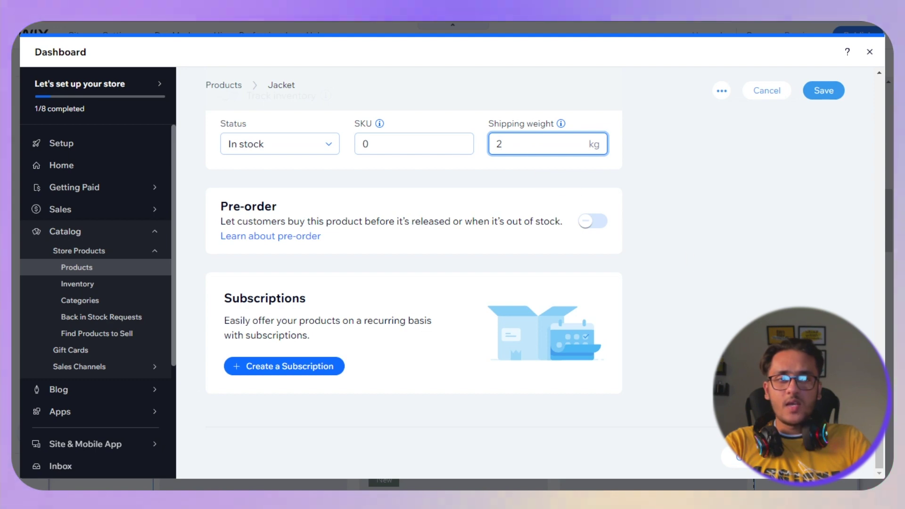
Check the product's Categories section and save the Jacket product
{"action": "scroll", "coordinate": [872, 322], "scroll_direction": "up", "scroll_amount": 15}
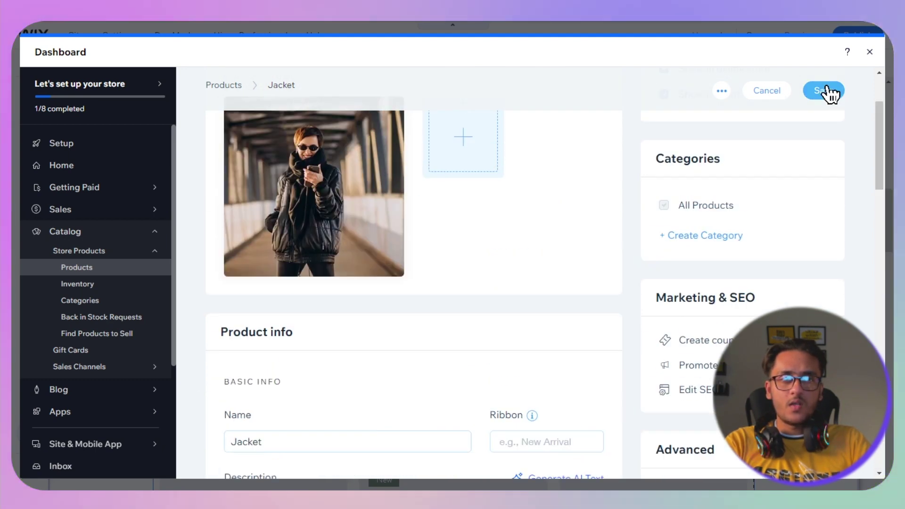
{"action": "left_click_drag", "start_coordinate": [658, 156], "coordinate": [731, 156]}
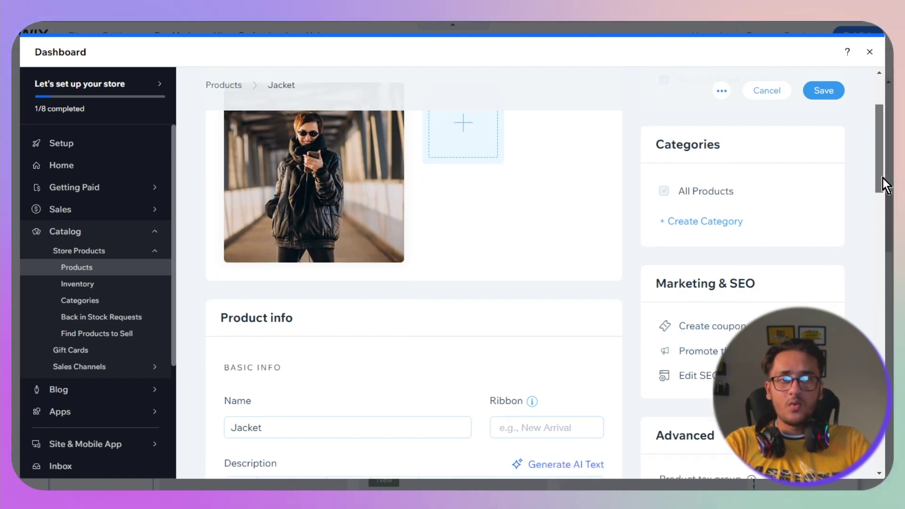
{"action": "scroll", "coordinate": [881, 184], "scroll_direction": "up", "scroll_amount": 3}
{"action": "left_click", "coordinate": [824, 134]}
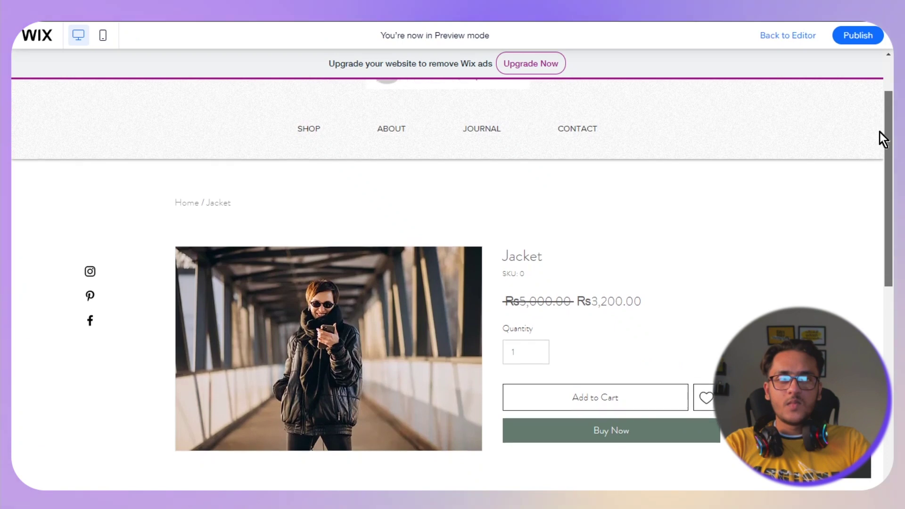
Examine the Jacket's product page in preview mode and try Buy Now, dismissing the notice each time
{"action": "scroll", "coordinate": [878, 160], "scroll_direction": "down", "scroll_amount": 3}
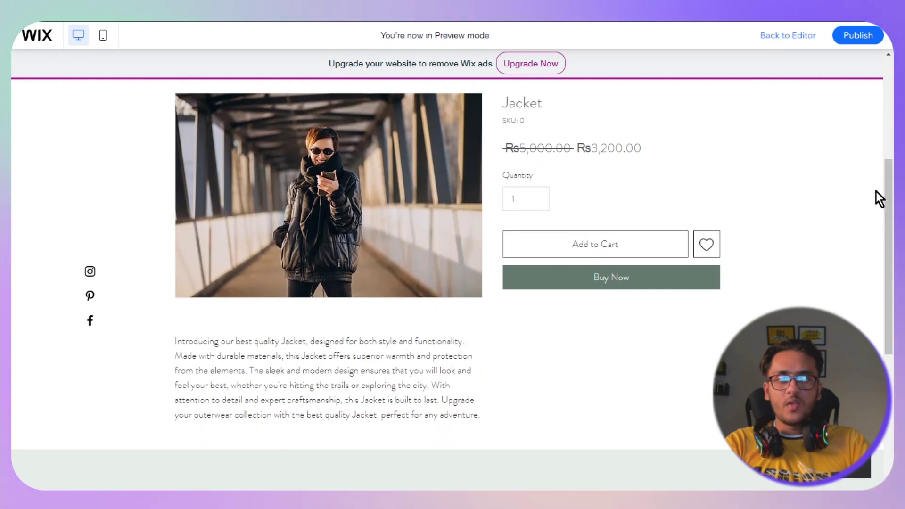
{"action": "left_click", "coordinate": [695, 288]}
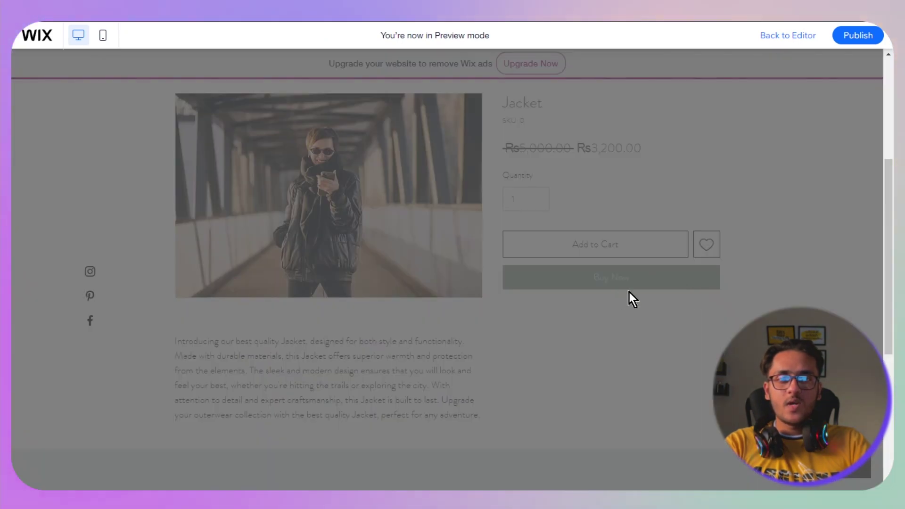
{"action": "left_click", "coordinate": [612, 86]}
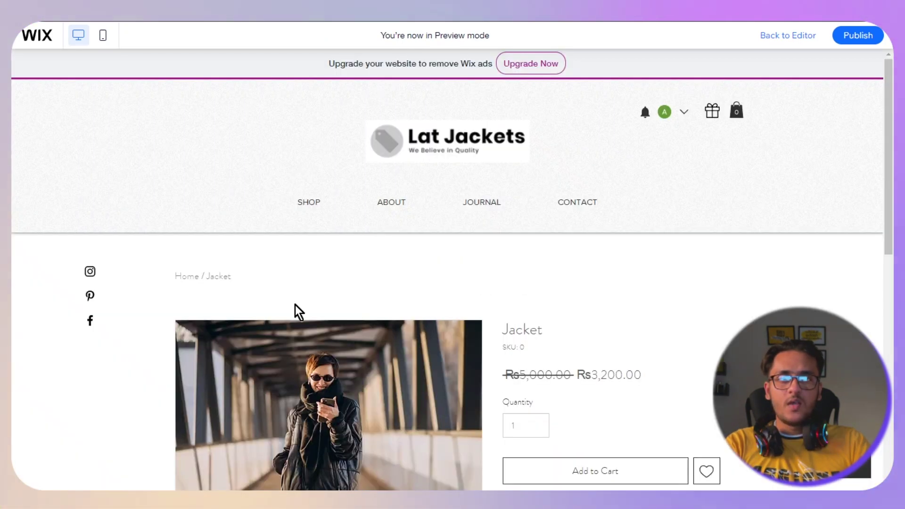
{"action": "scroll", "coordinate": [829, 258], "scroll_direction": "down", "scroll_amount": 5}
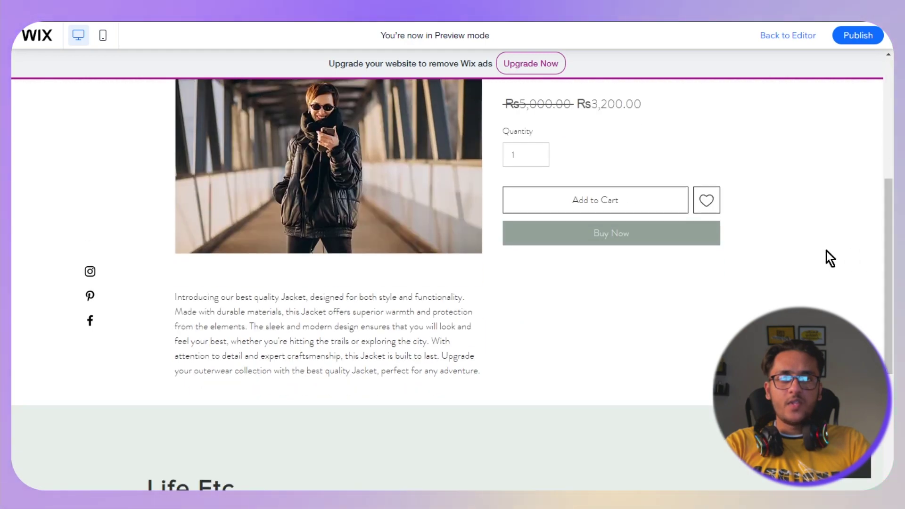
{"action": "left_click", "coordinate": [642, 232]}
{"action": "left_click_drag", "start_coordinate": [375, 194], "coordinate": [530, 196]}
{"action": "left_click", "coordinate": [481, 315]}
{"action": "left_click", "coordinate": [787, 239]}
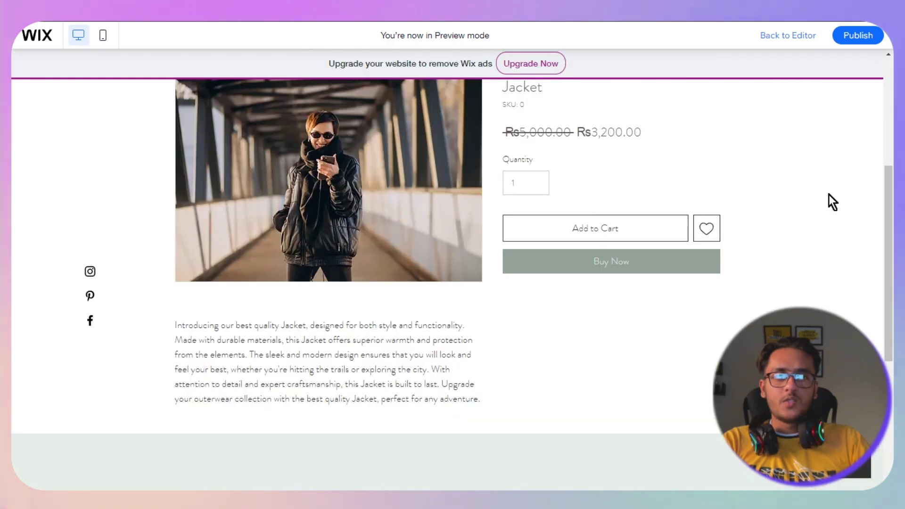
{"action": "left_click_drag", "start_coordinate": [884, 202], "coordinate": [882, 178]}
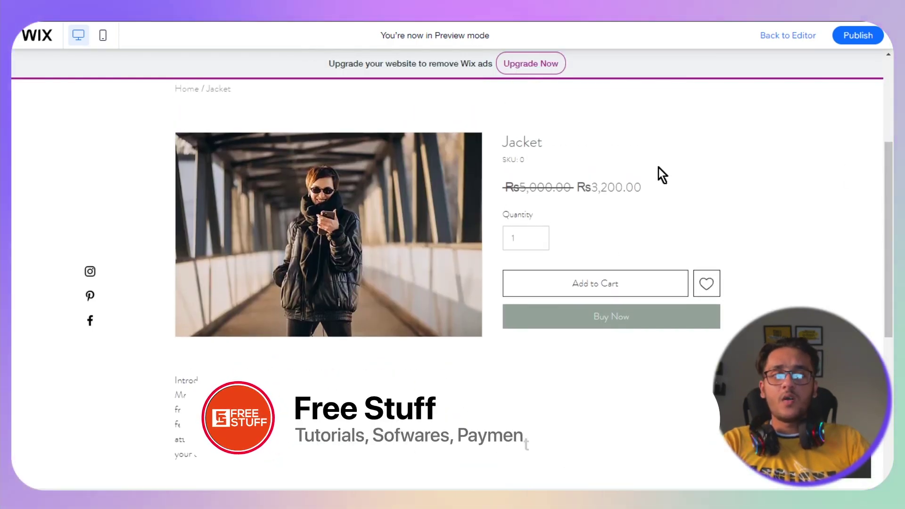